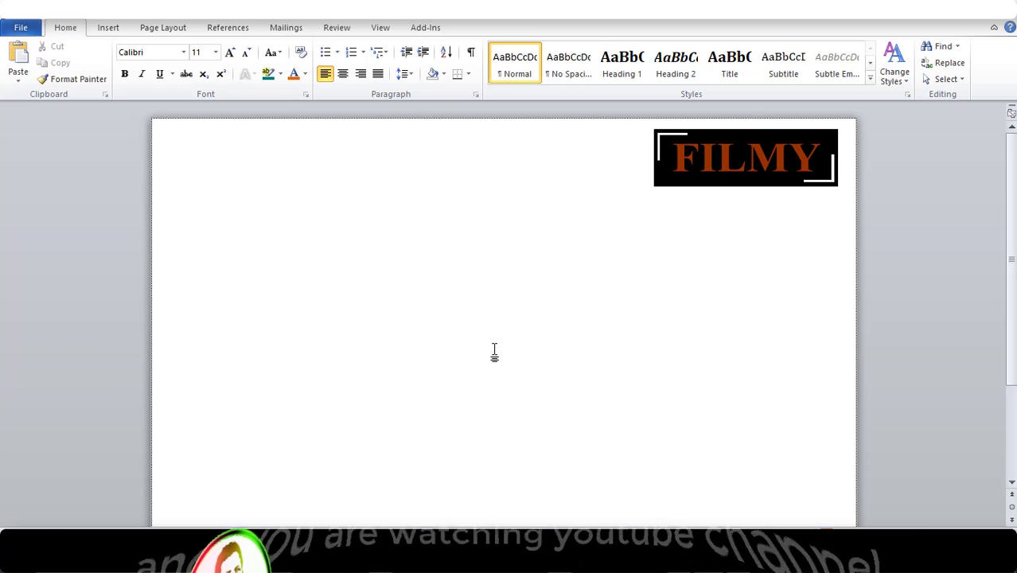
Draw a rectangle about 1.29" high by 4.42" wide and move it to the lower right of the page
click(109, 32)
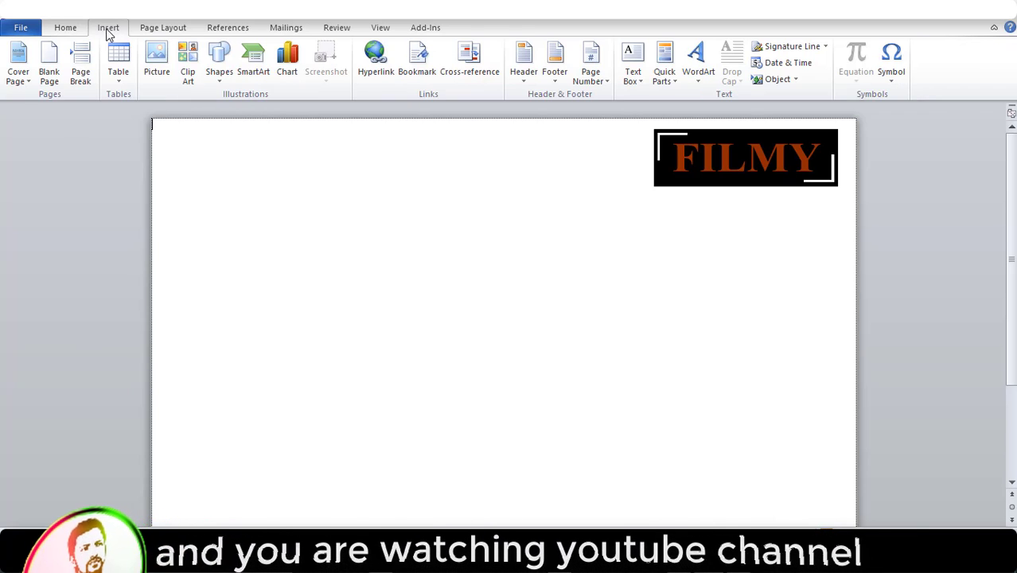
click(220, 65)
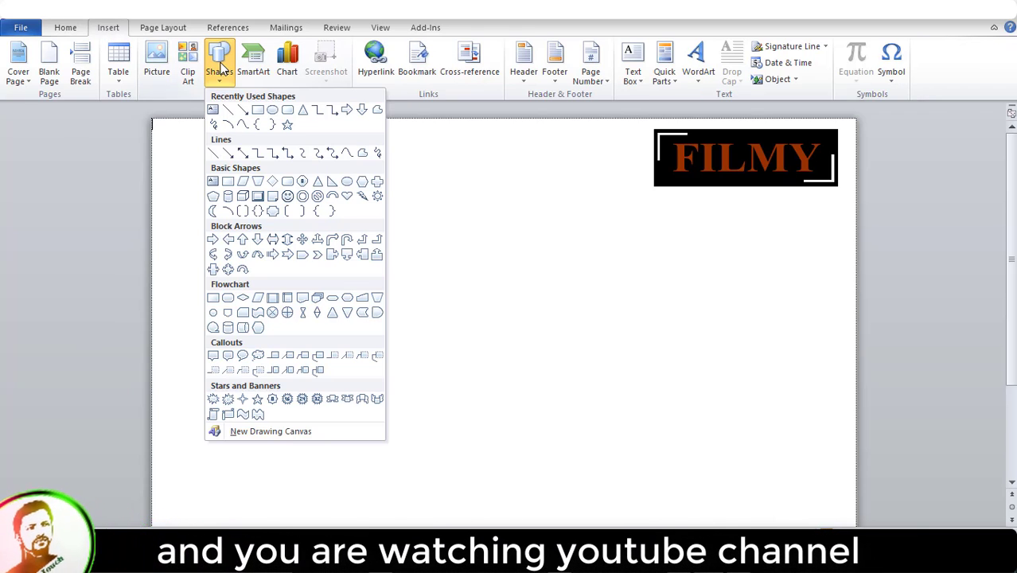
click(258, 111)
mouse_move(337, 269)
mouse_down()
mouse_move(652, 364)
mouse_move(660, 350)
mouse_move(619, 350)
mouse_up()
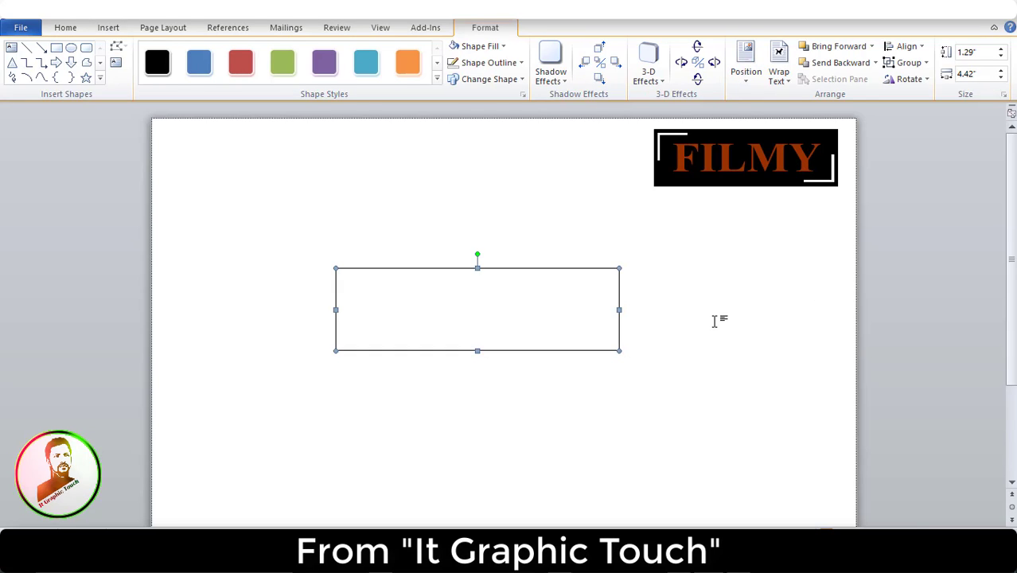
click(690, 316)
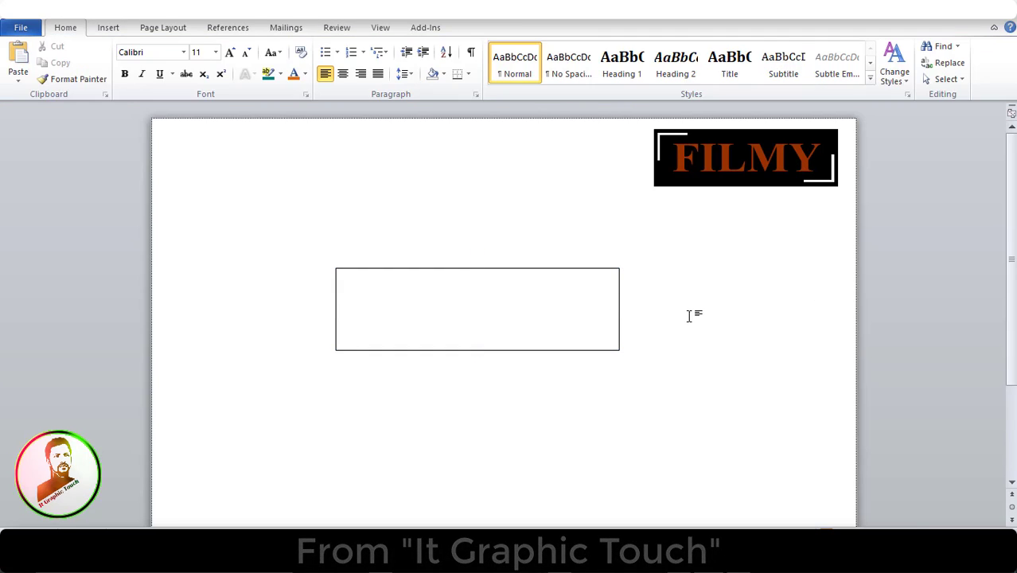
click(480, 270)
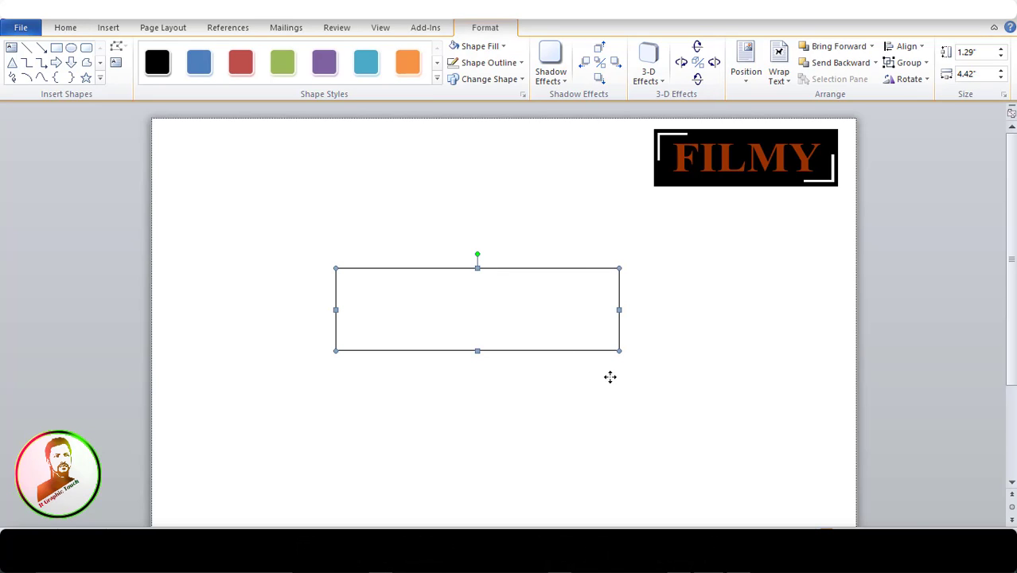
drag(487, 269, 667, 388)
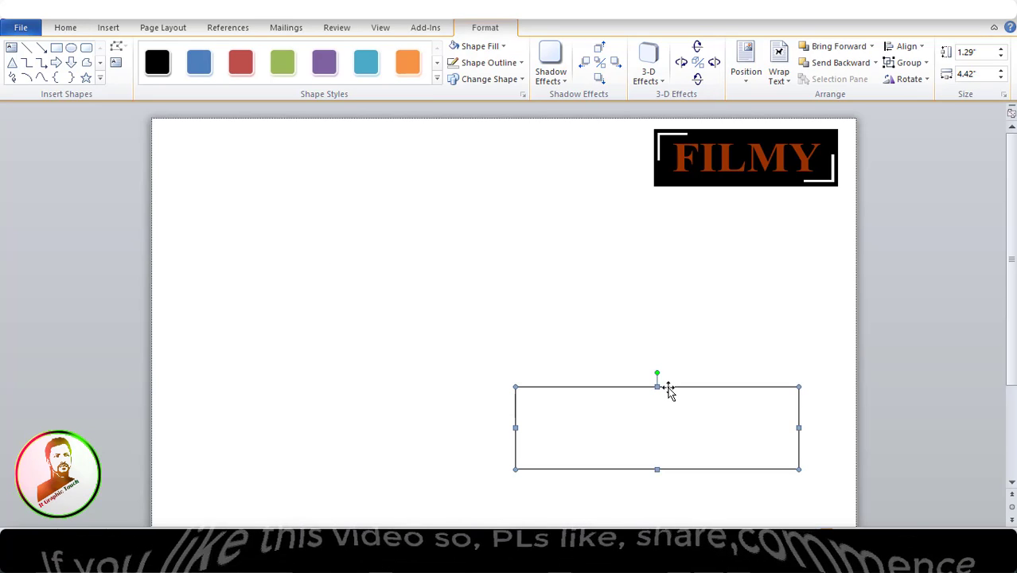
click(227, 222)
Start a new WordArt in the straight blue shadowed style and enter FILMY as its text
click(109, 28)
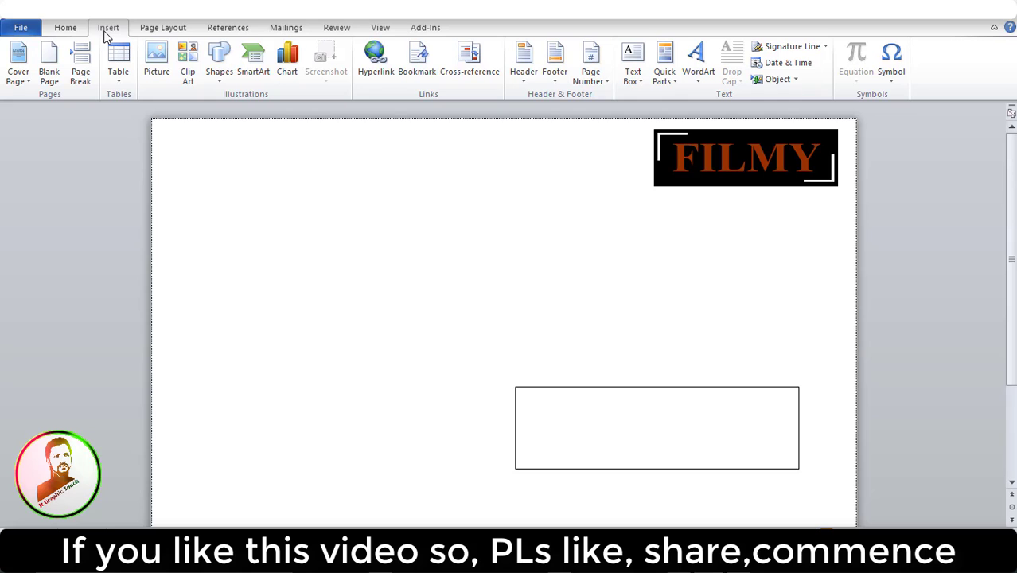
click(698, 64)
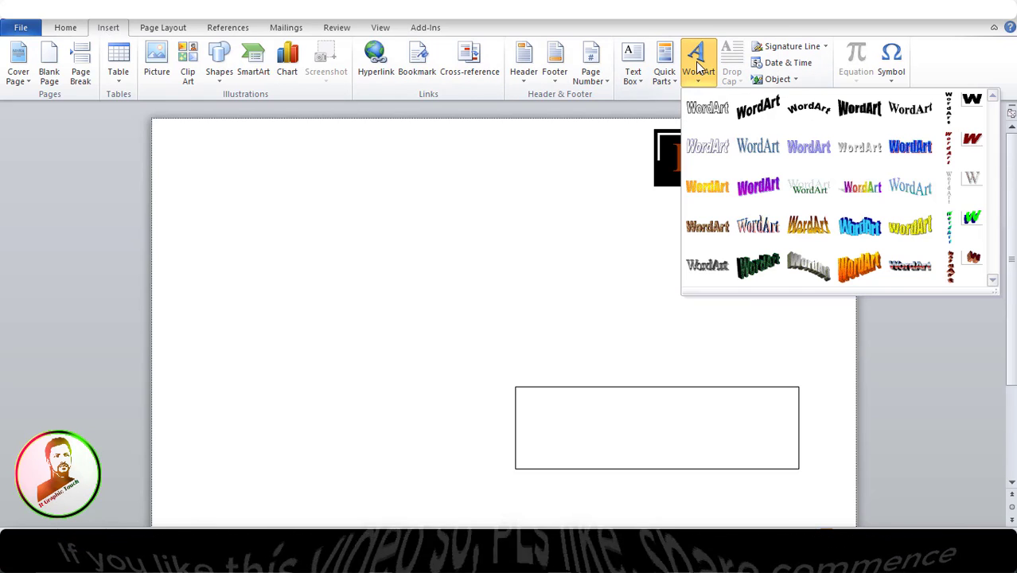
click(762, 148)
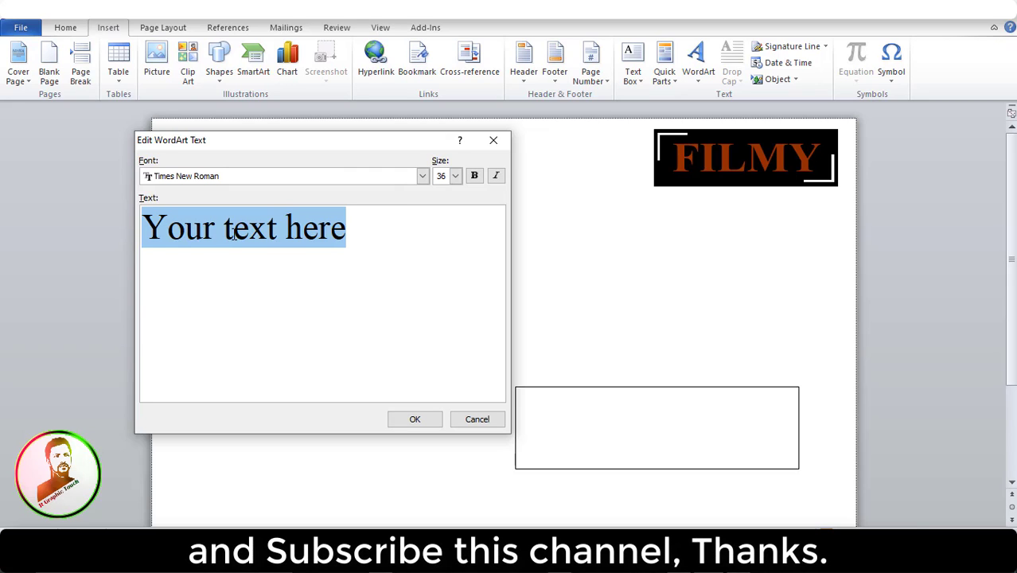
text(FILMY)
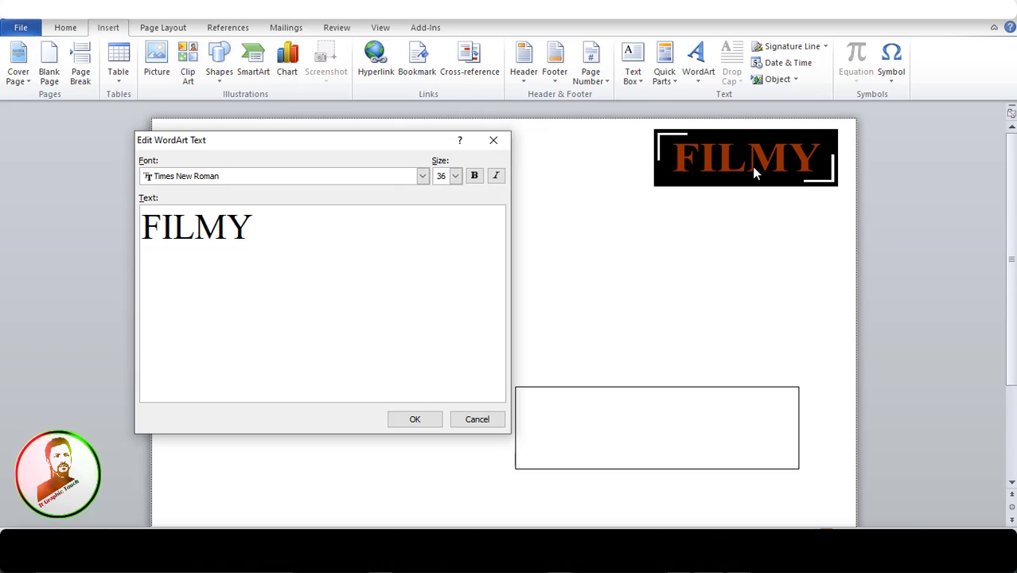
Set the WordArt text to bold Arial and place it in the document
click(423, 176)
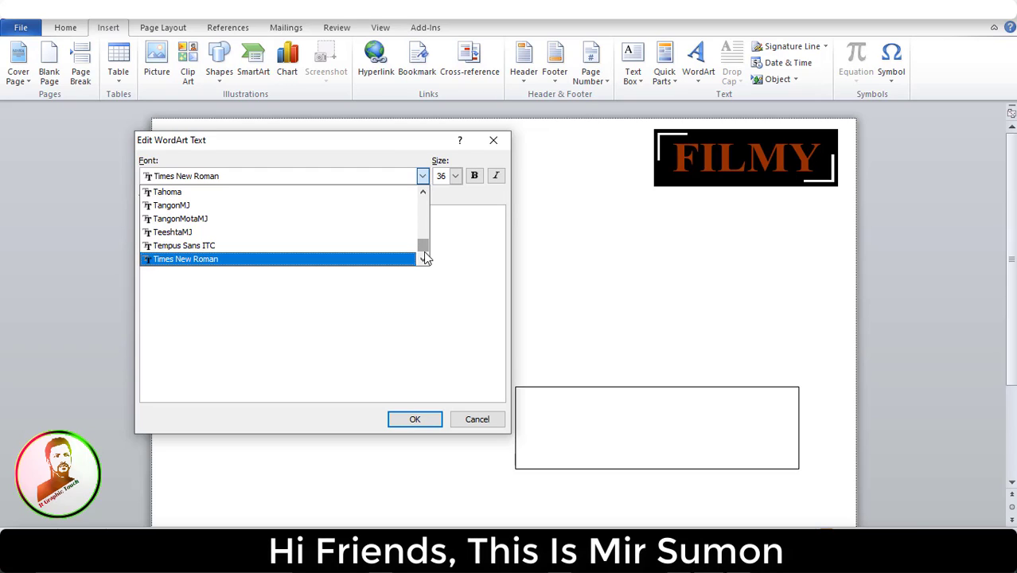
scroll(423, 248, down, 1)
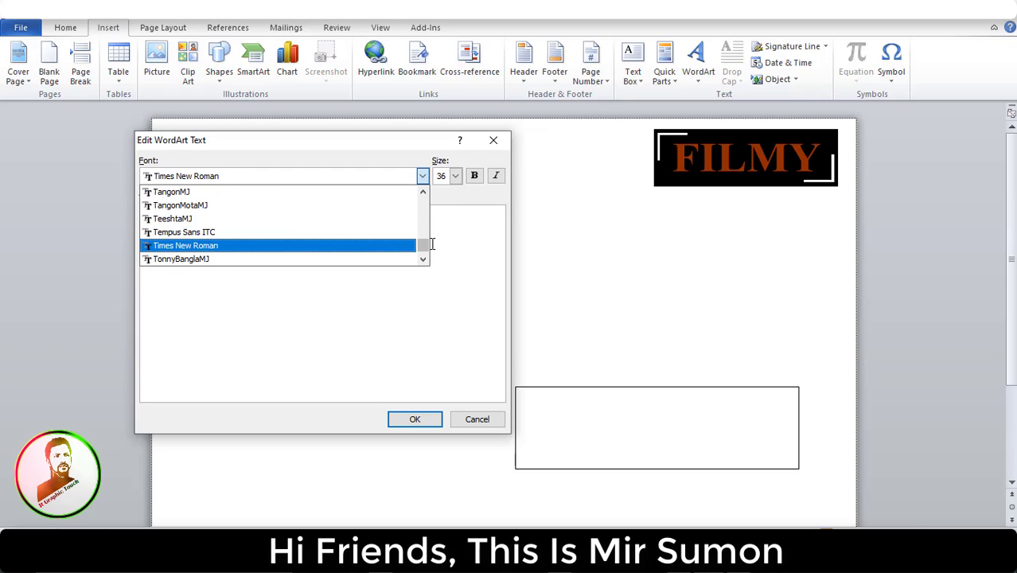
scroll(423, 247, up, 20)
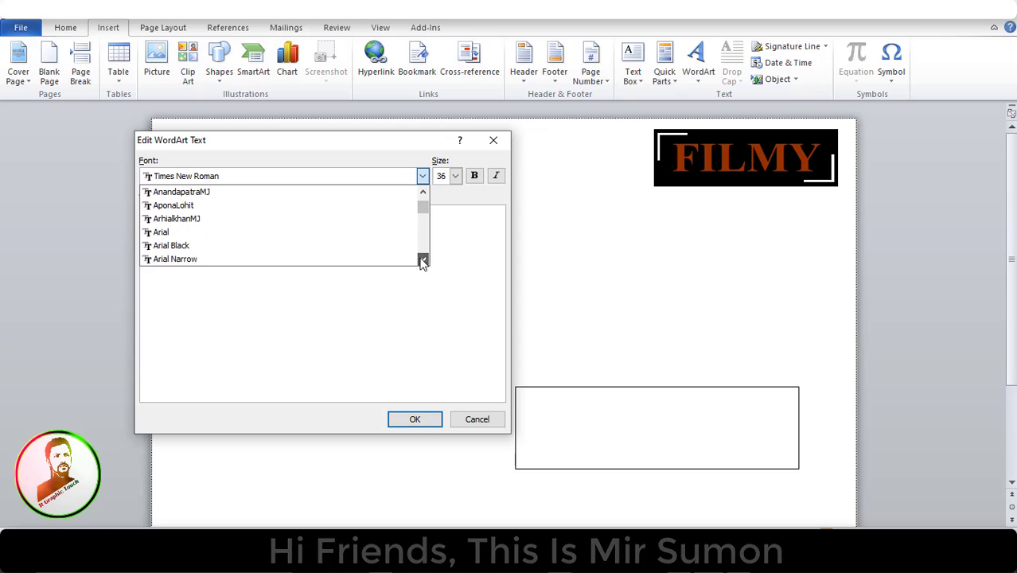
scroll(423, 262, down, 2)
click(176, 206)
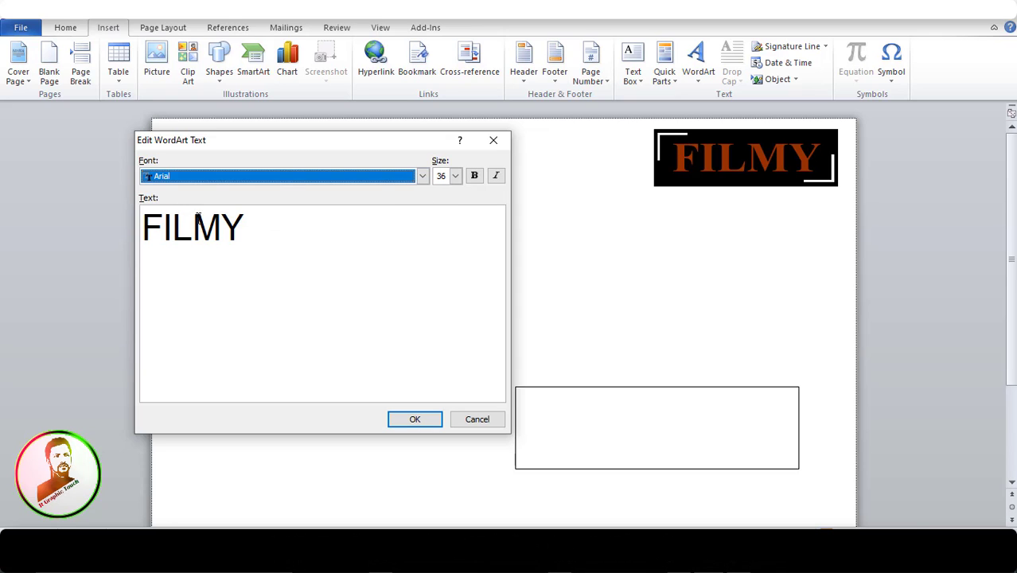
click(475, 176)
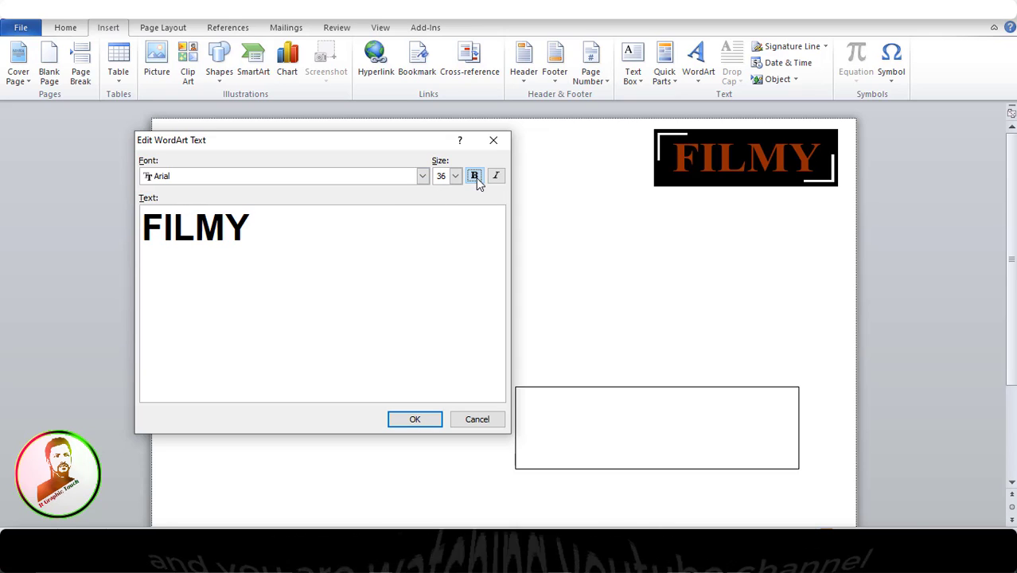
click(437, 422)
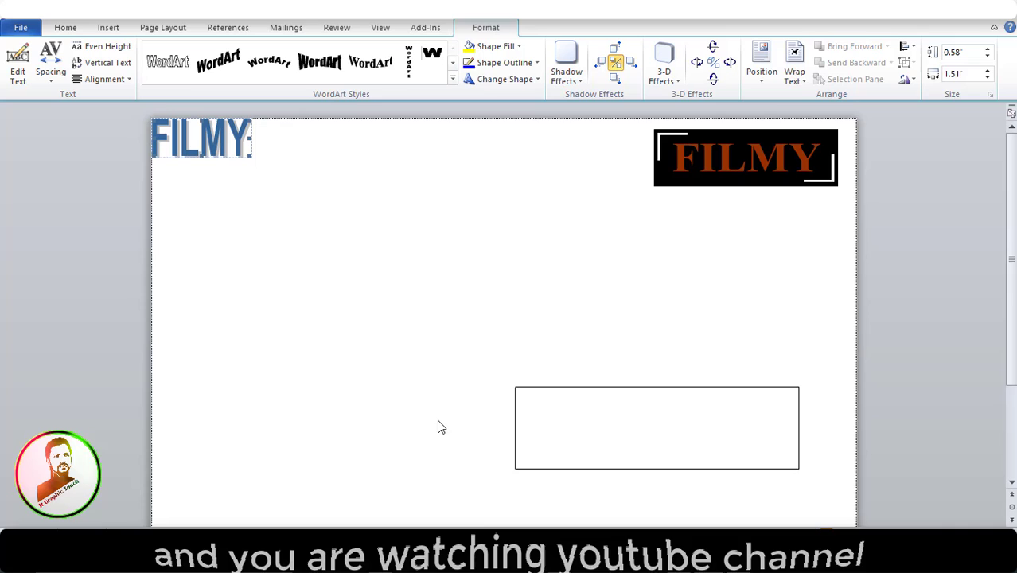
Set the FILMY WordArt's text wrapping to In Front of Text and move it to the middle of the page
click(796, 76)
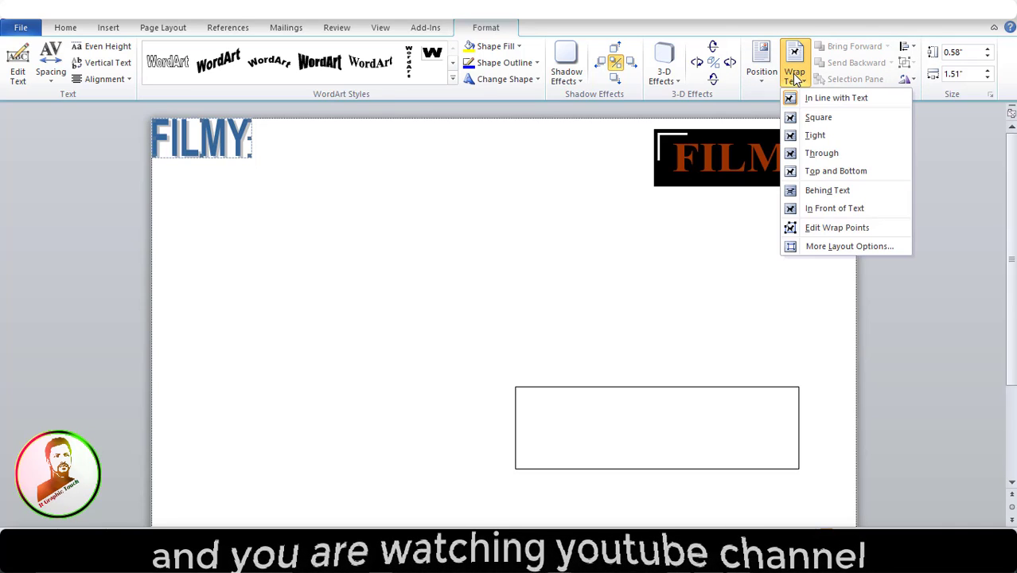
click(834, 209)
drag(218, 133, 449, 264)
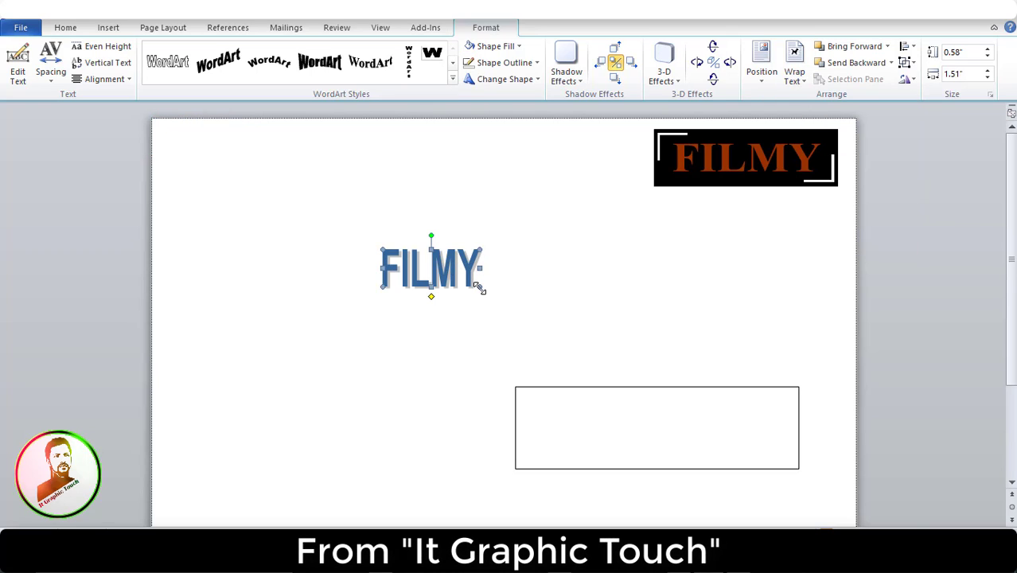
Resize the FILMY WordArt to about 1" high by 4.02" wide and remove its shadow
drag(547, 329, 547, 329)
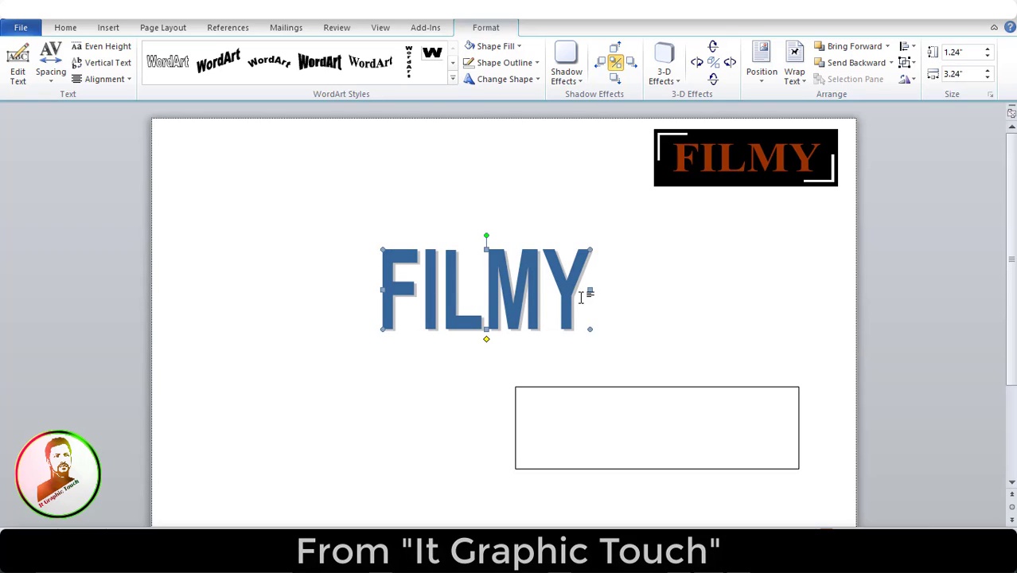
drag(590, 290, 640, 290)
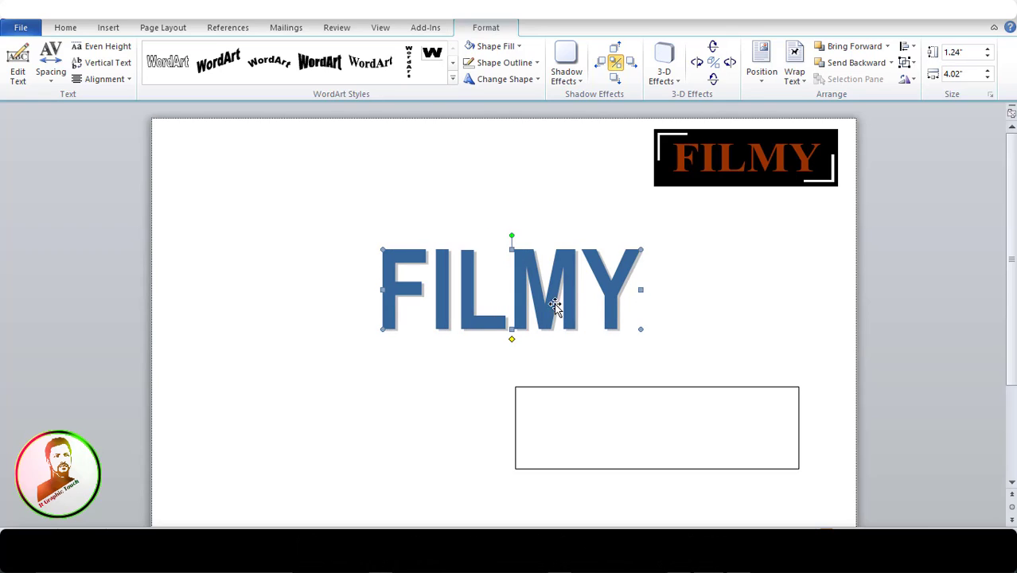
drag(511, 313, 512, 315)
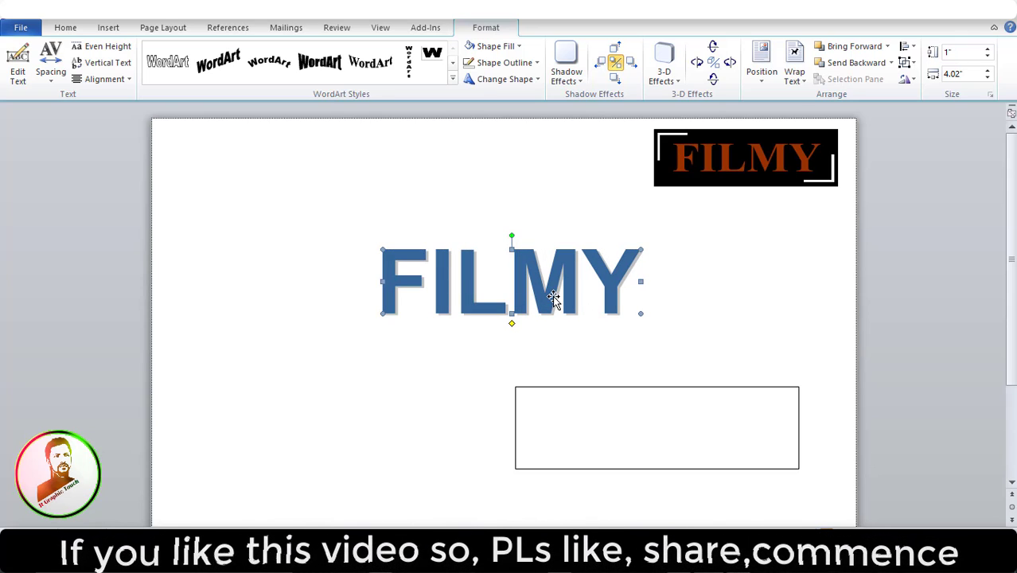
click(565, 66)
click(575, 127)
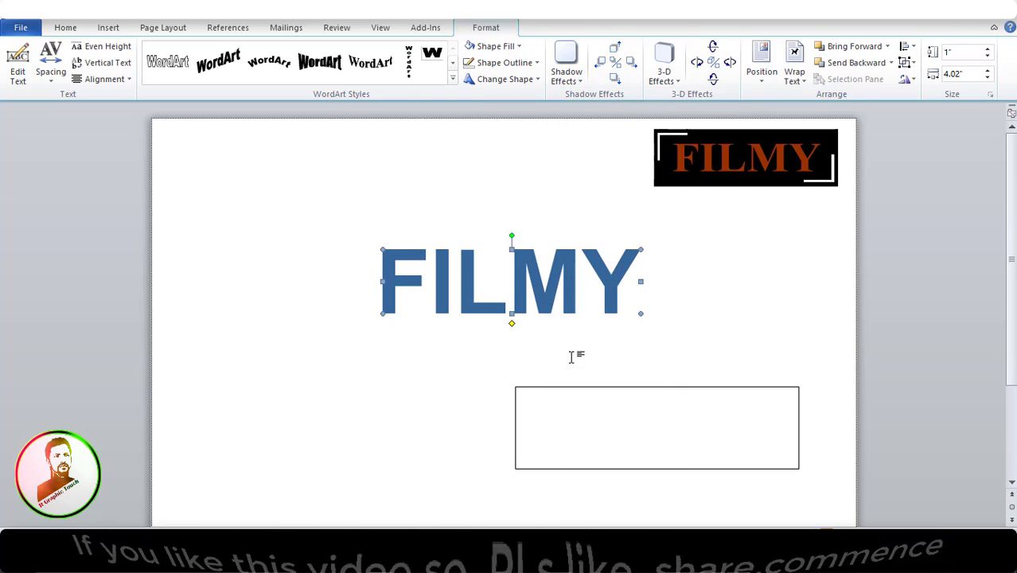
Move the rectangle so it frames the FILMY WordArt, extending its left and bottom edges slightly outward
click(578, 402)
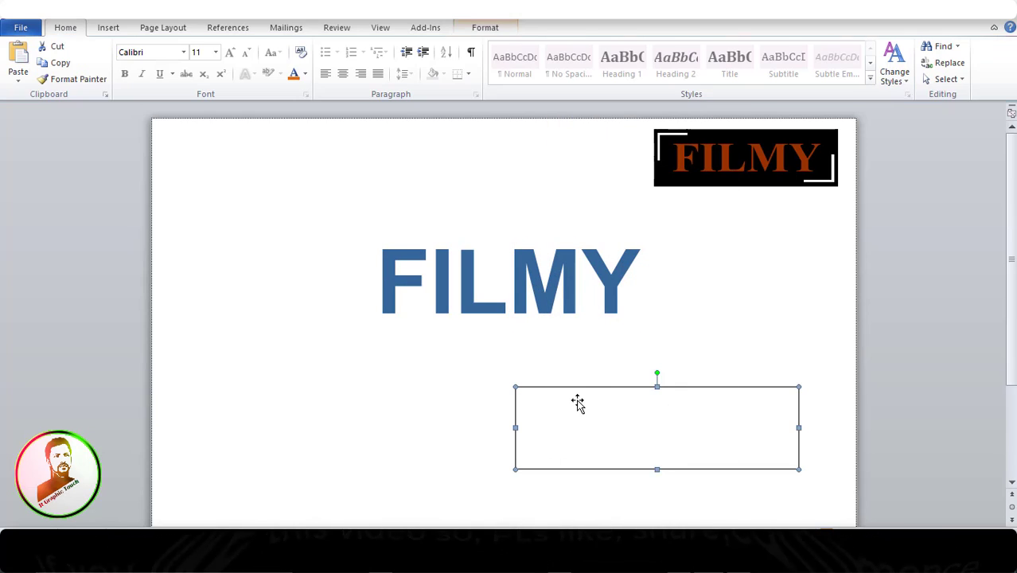
click(445, 240)
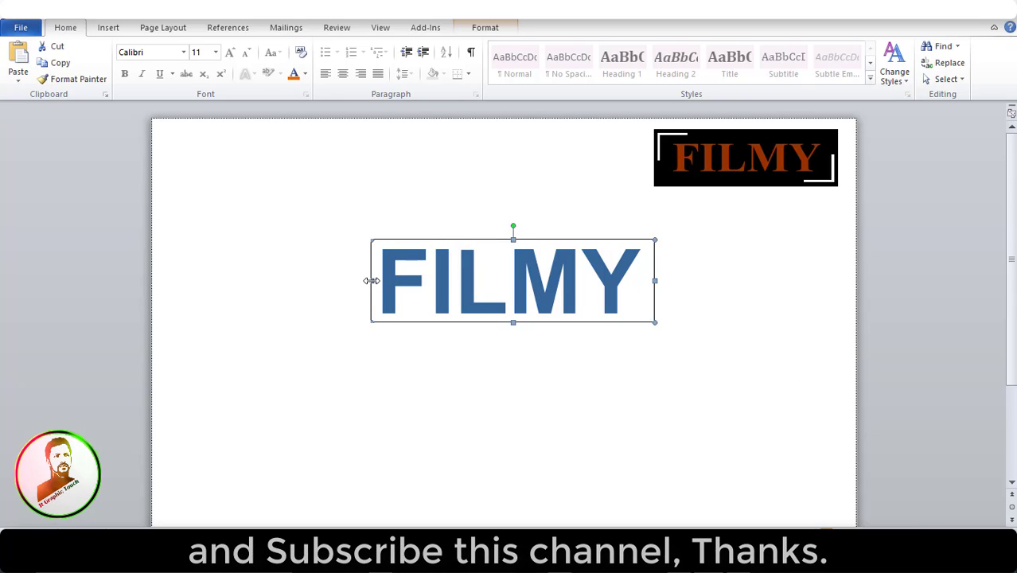
drag(370, 281, 359, 280)
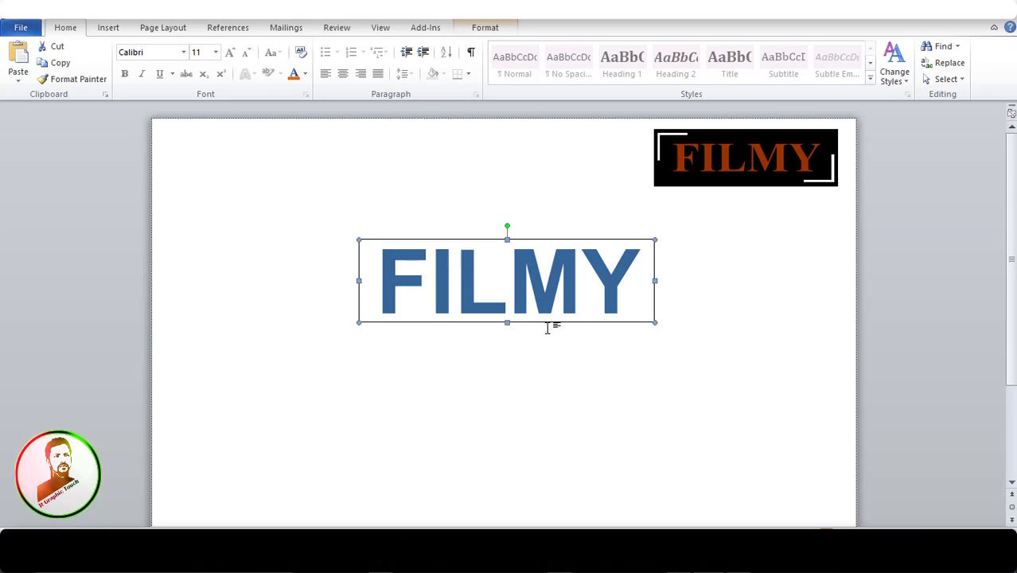
drag(506, 323, 509, 343)
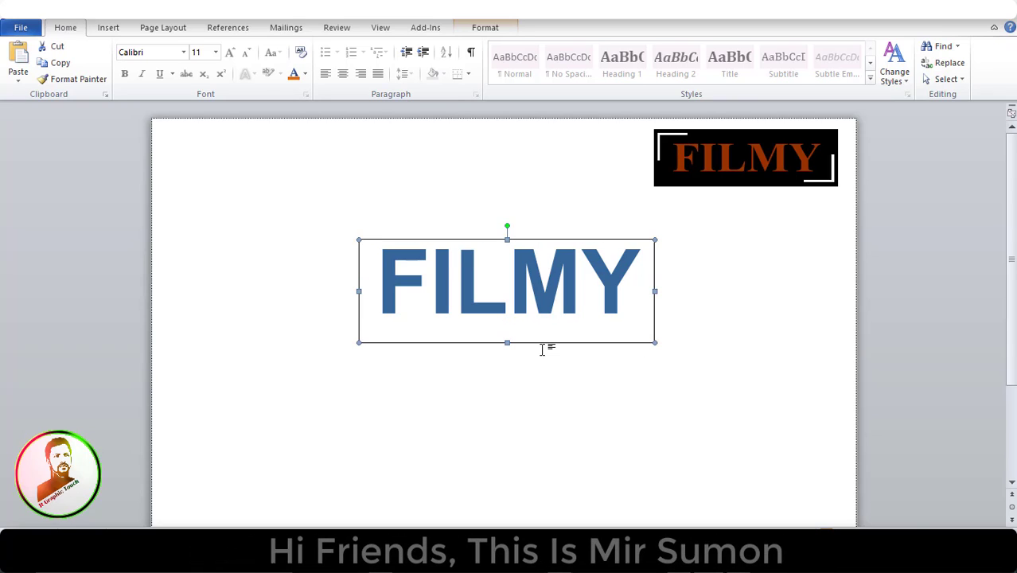
key(Up)
key(Up)
key(Up)
key(Up)
key(Up)
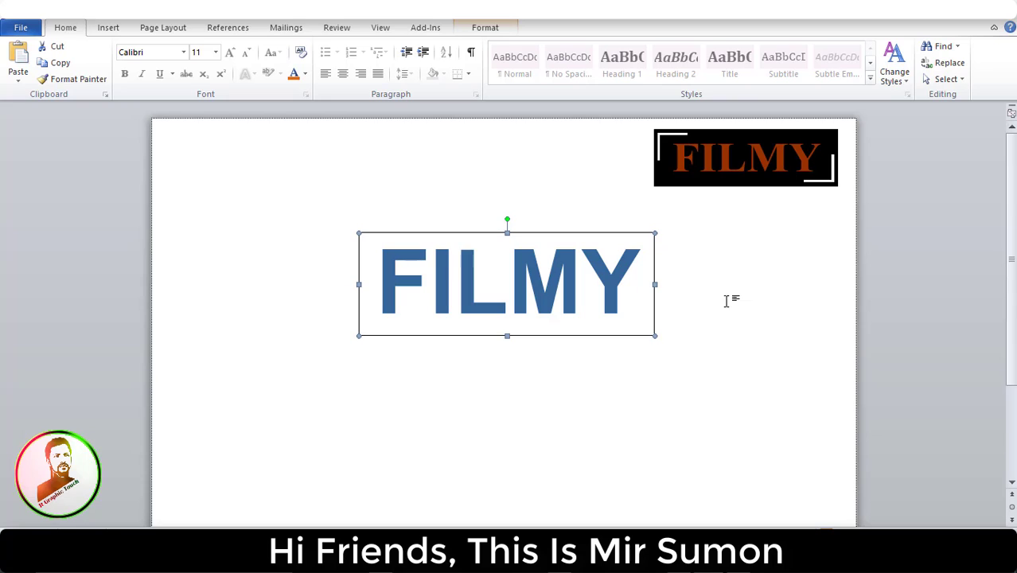
Widen the rectangle by extending its right edge farther beyond the letter Y
drag(668, 283, 676, 283)
click(688, 292)
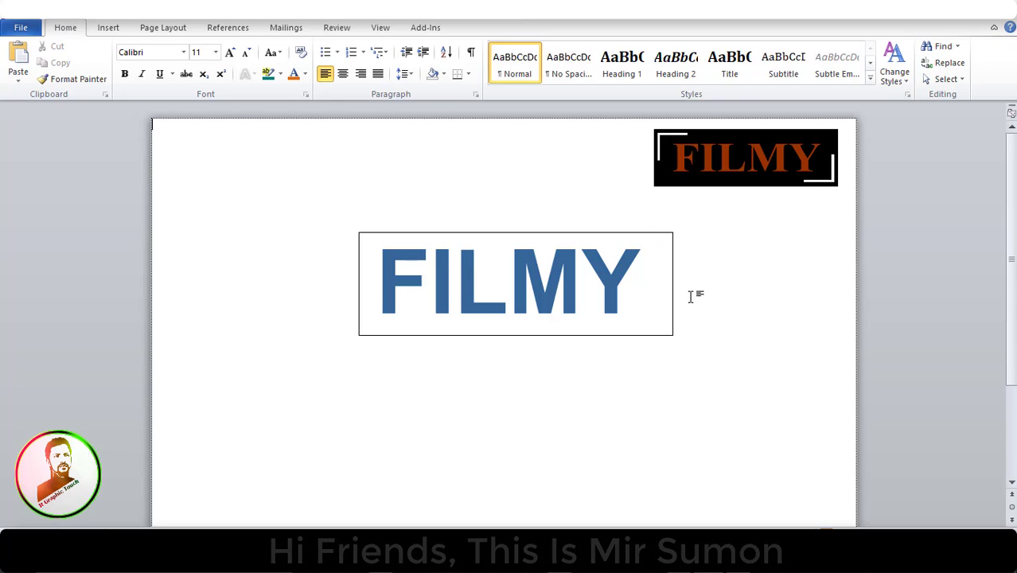
click(673, 286)
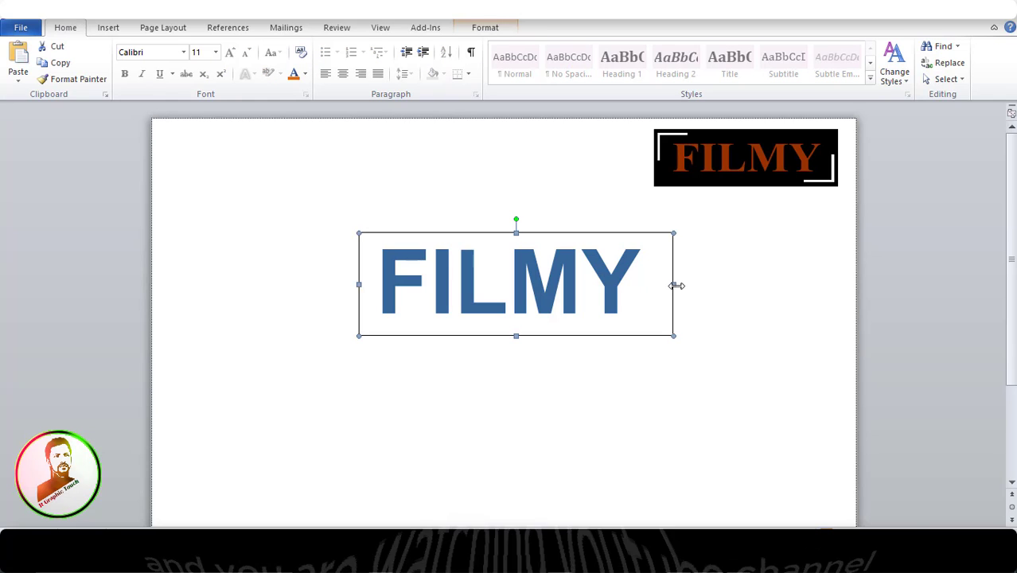
drag(673, 283, 691, 283)
click(722, 290)
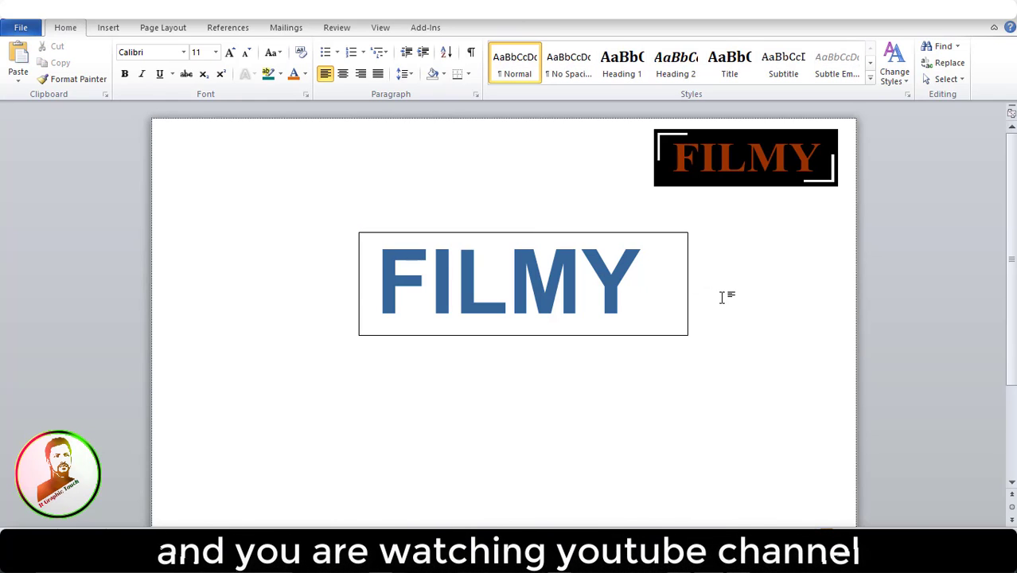
Nudge the rectangle slightly left and up to even out the margins around the FILMY WordArt
click(688, 287)
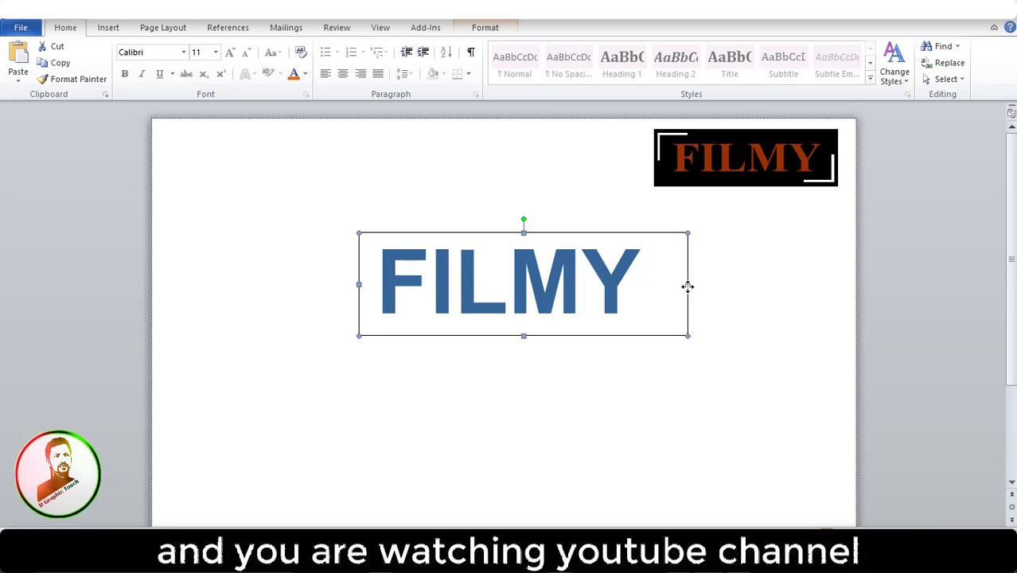
key(ctrl+Left)
key(ctrl+Left)
key(ctrl+Left)
key(ctrl+Left)
key(ctrl+Left)
key(ctrl+Left)
key(ctrl+Left)
key(ctrl+Left)
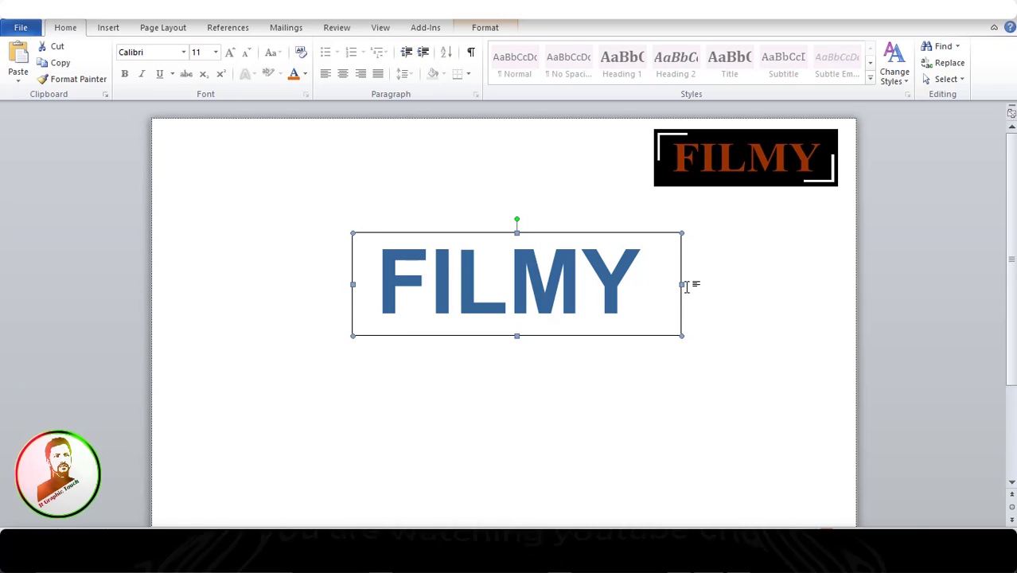
key(ctrl+Up)
key(ctrl+Up)
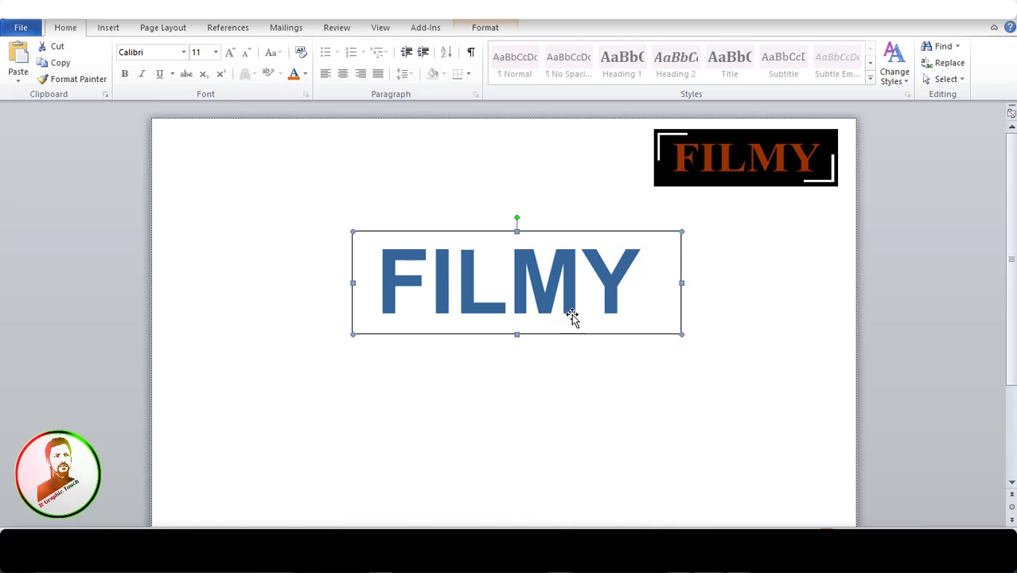
Reduce the FILMY WordArt's height slightly from its bottom edge and nudge it down inside the rectangle
click(523, 310)
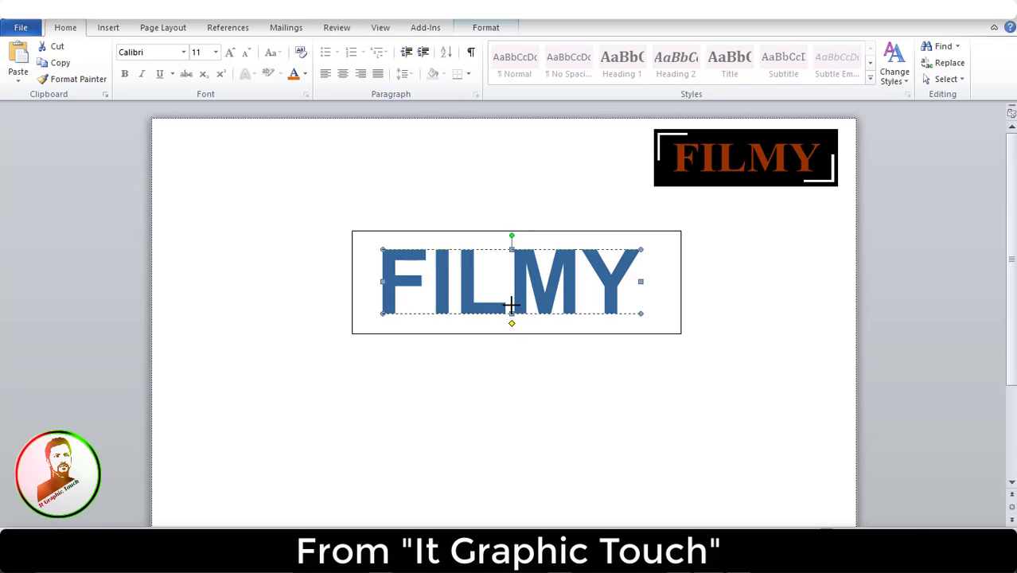
drag(511, 305, 513, 300)
key(ctrl+Down)
key(ctrl+Down)
key(ctrl+Down)
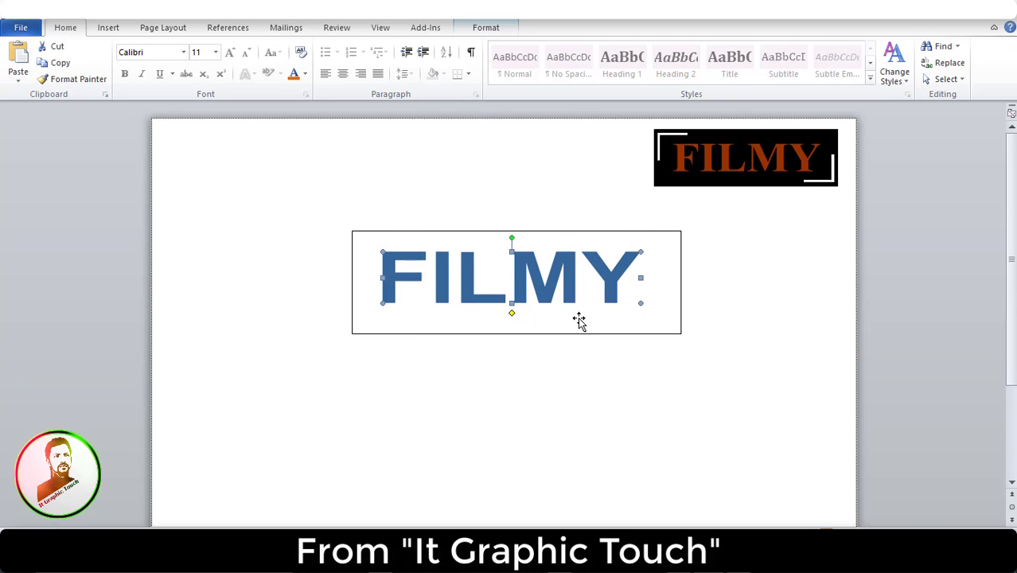
Nudge the FILMY WordArt slightly down and to the right inside the rectangle
key(ctrl+Down)
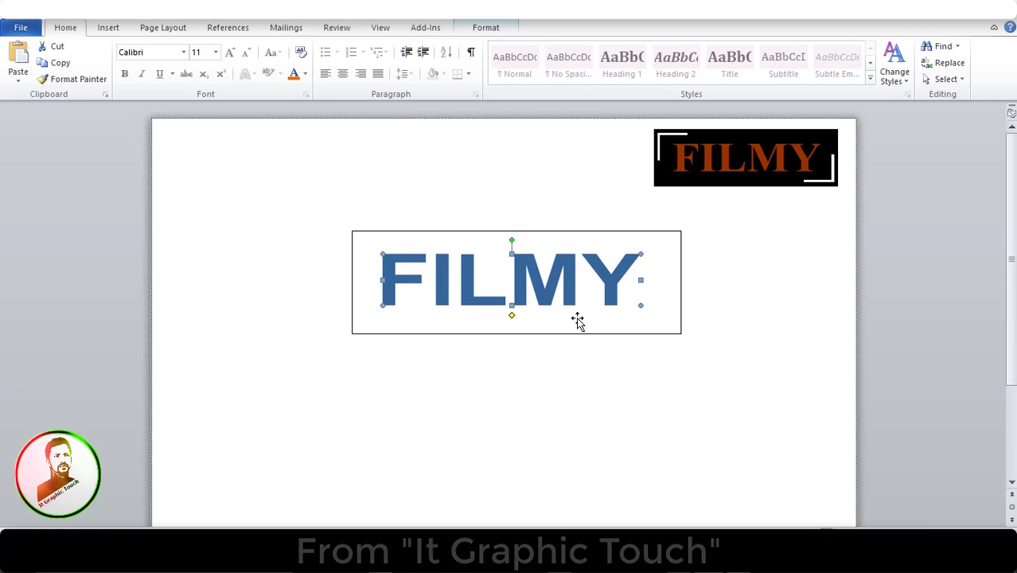
key(ctrl+Down)
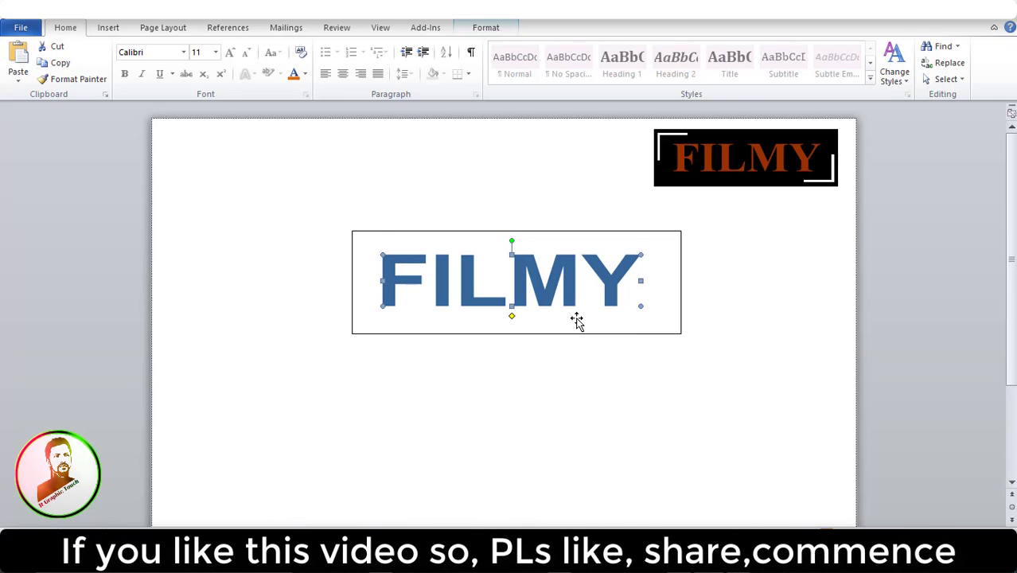
key(ctrl+Right)
key(ctrl+Right)
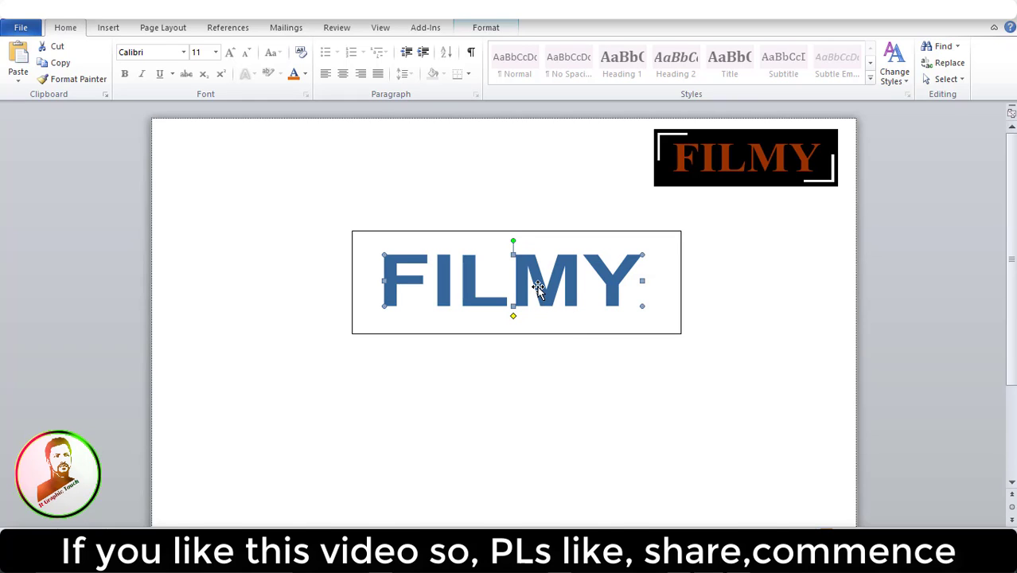
Increase the rectangle's height to about 1.71 inches at both top and bottom edges and nudge it slightly left around FILMY
click(472, 233)
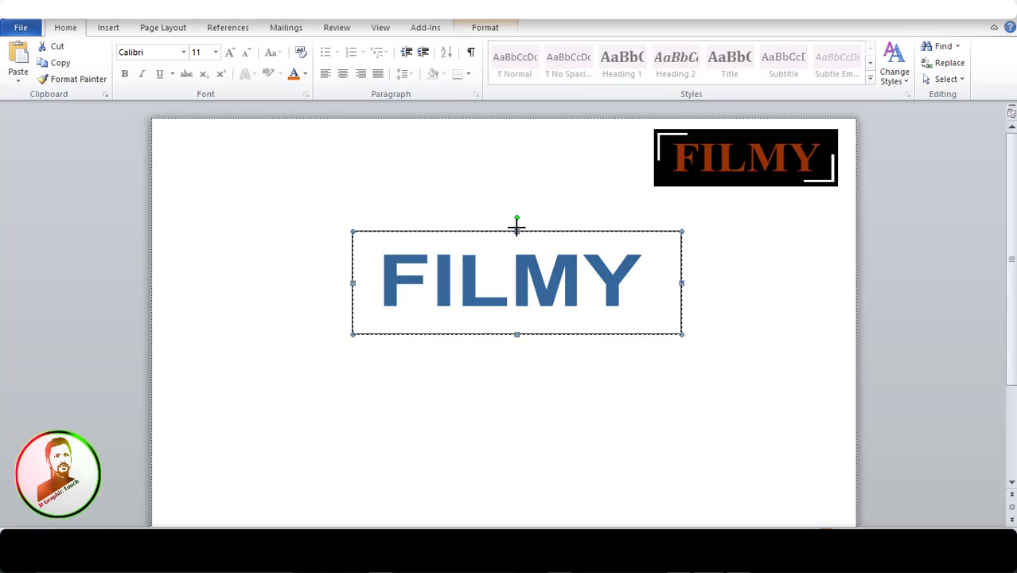
drag(516, 230, 518, 224)
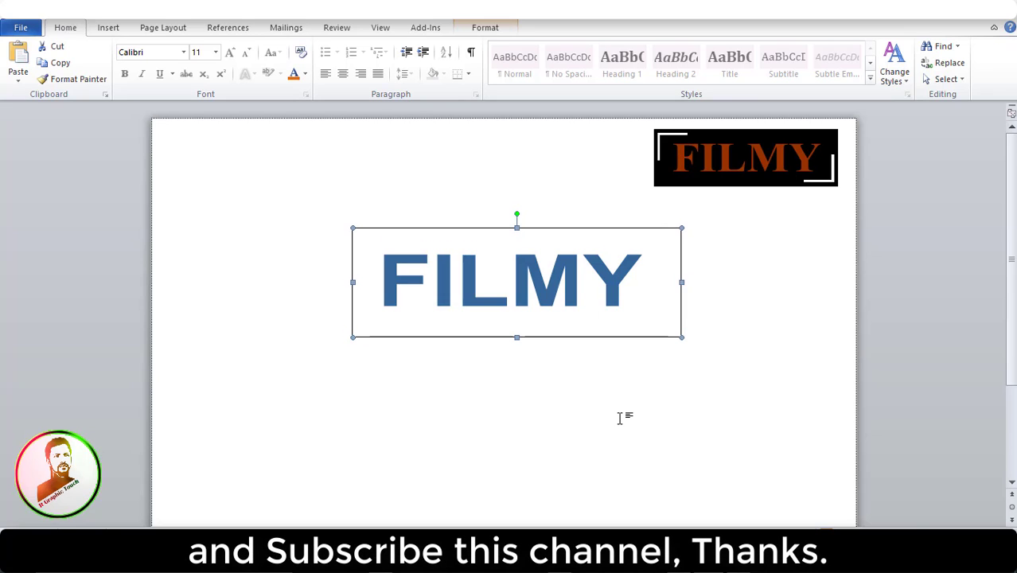
key(Left)
key(Left)
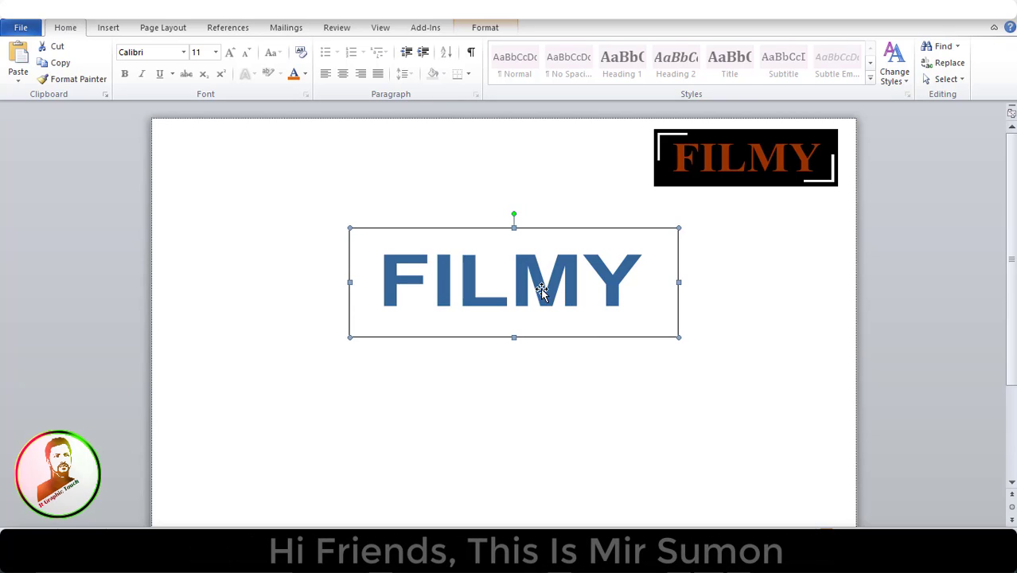
Fill the rectangle behind the FILMY WordArt with black
click(481, 32)
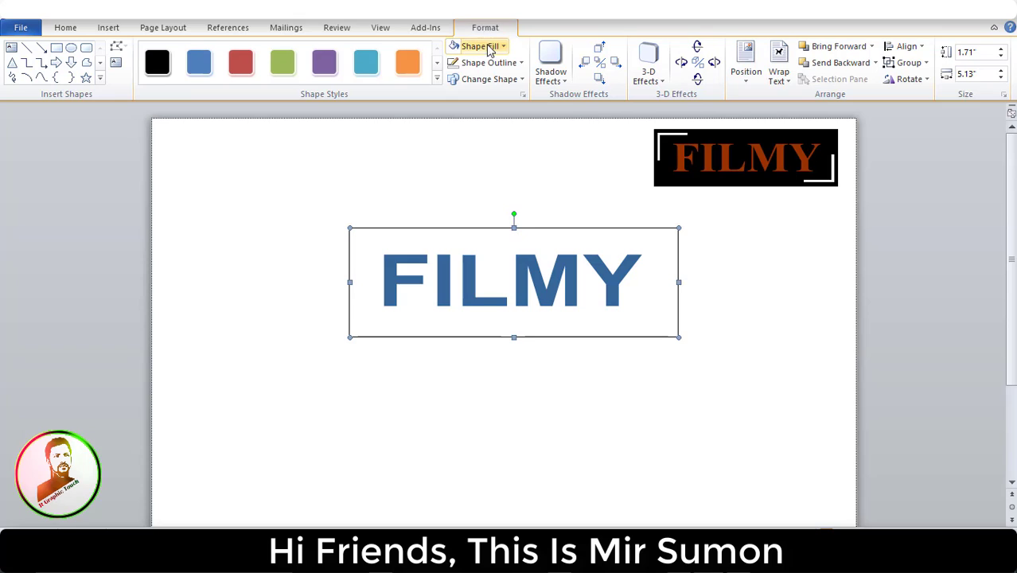
click(490, 48)
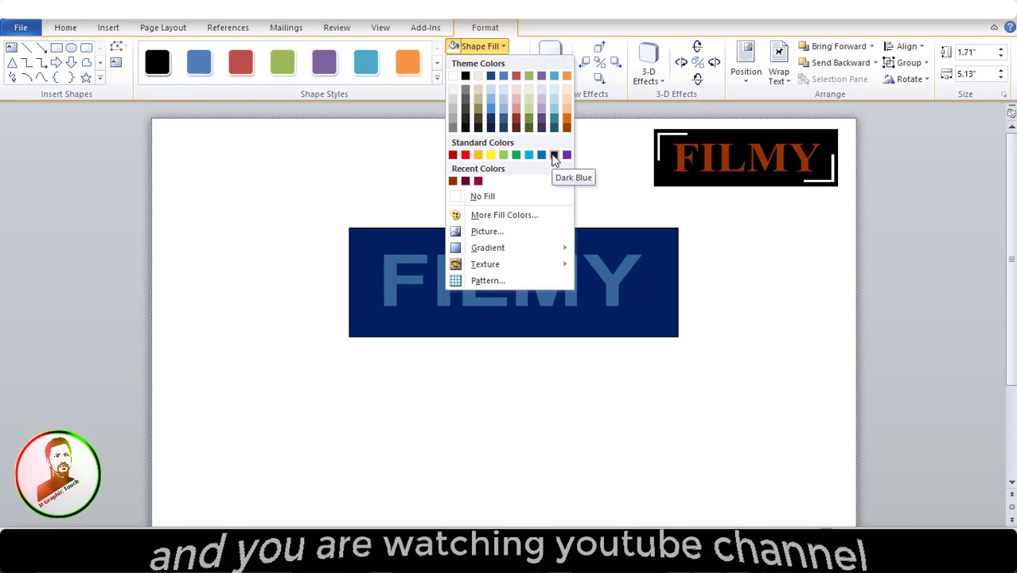
click(465, 77)
click(485, 79)
click(378, 333)
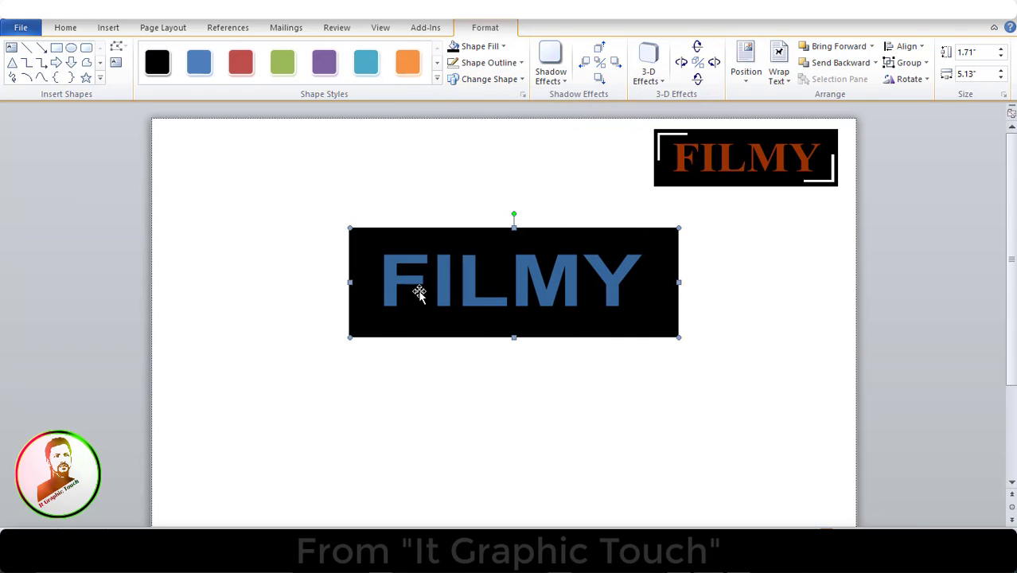
Fill the FILMY WordArt with a darker shade of the orange theme color
click(395, 274)
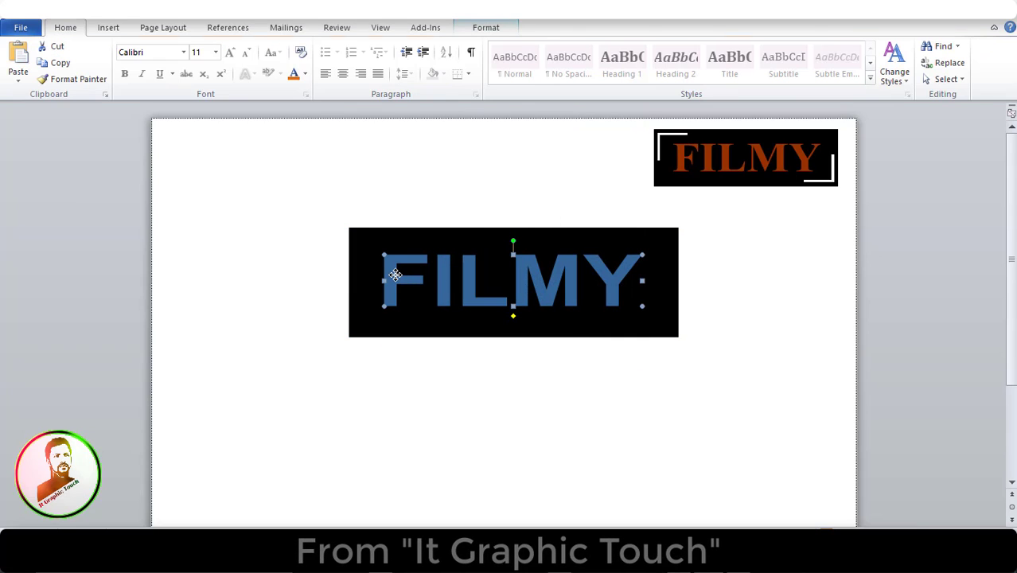
click(486, 28)
click(512, 47)
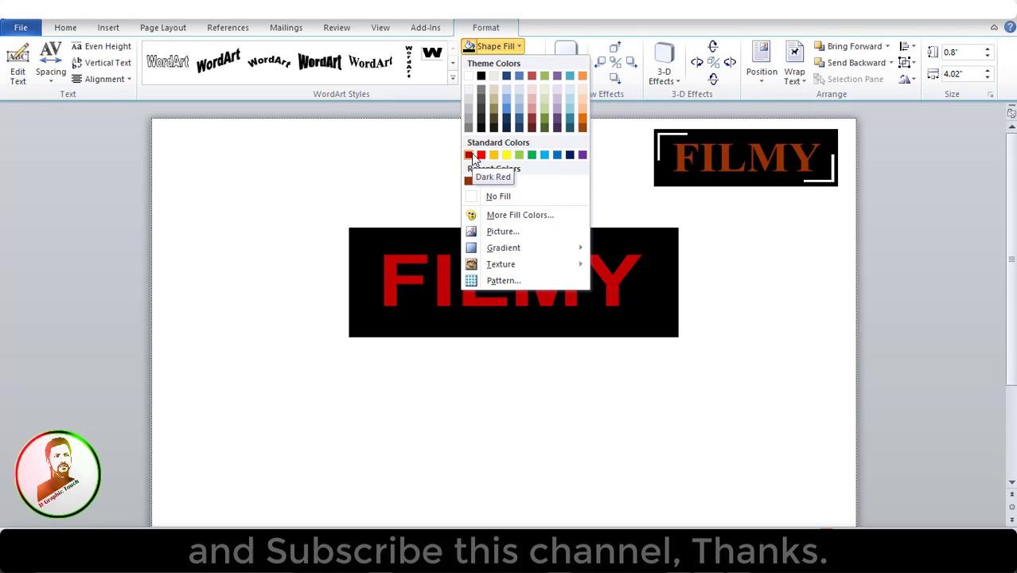
click(582, 118)
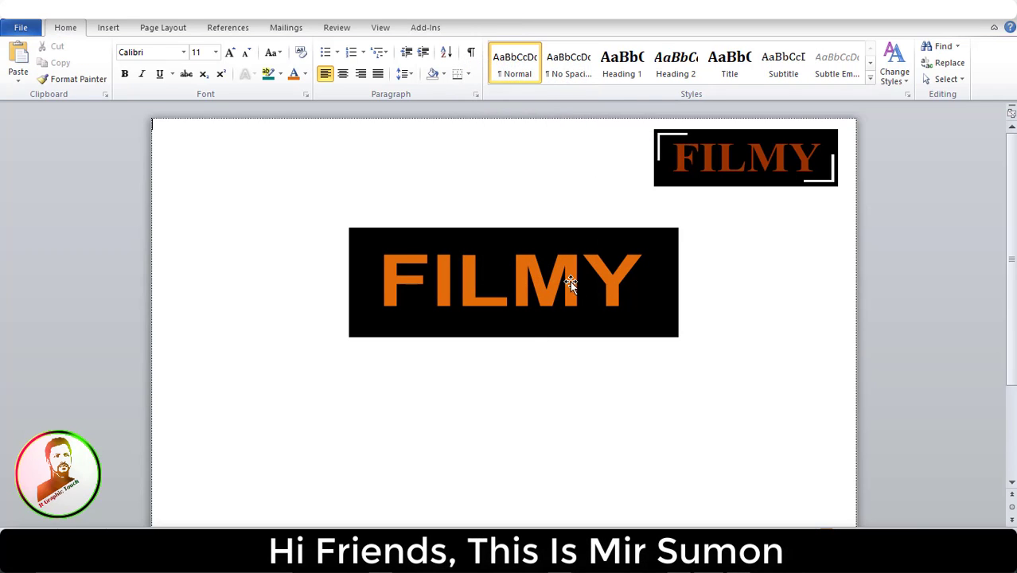
Shrink the FILMY WordArt to about 0.72 by 3.94 inches and group it with the black rectangle
click(444, 286)
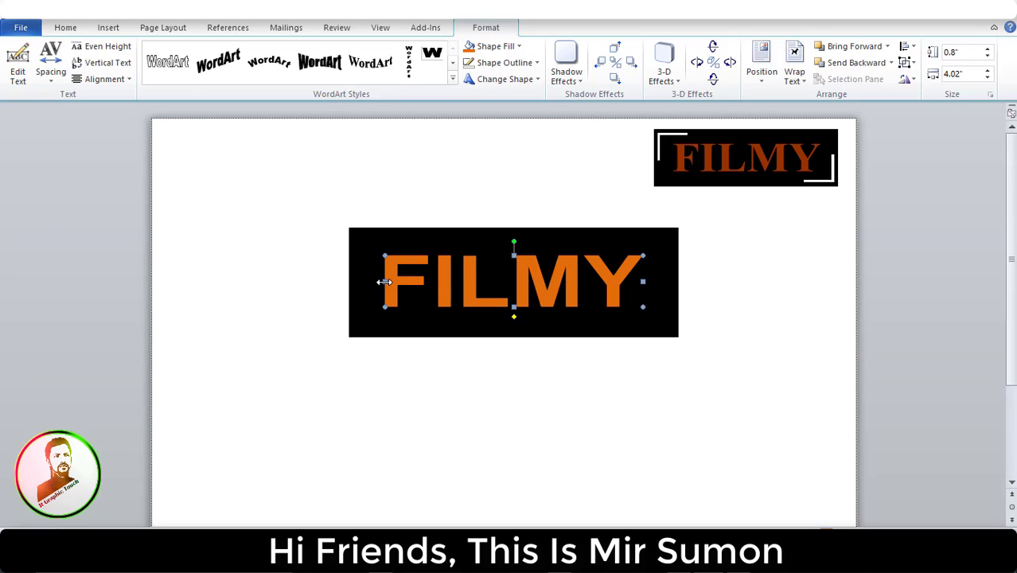
drag(384, 281, 390, 282)
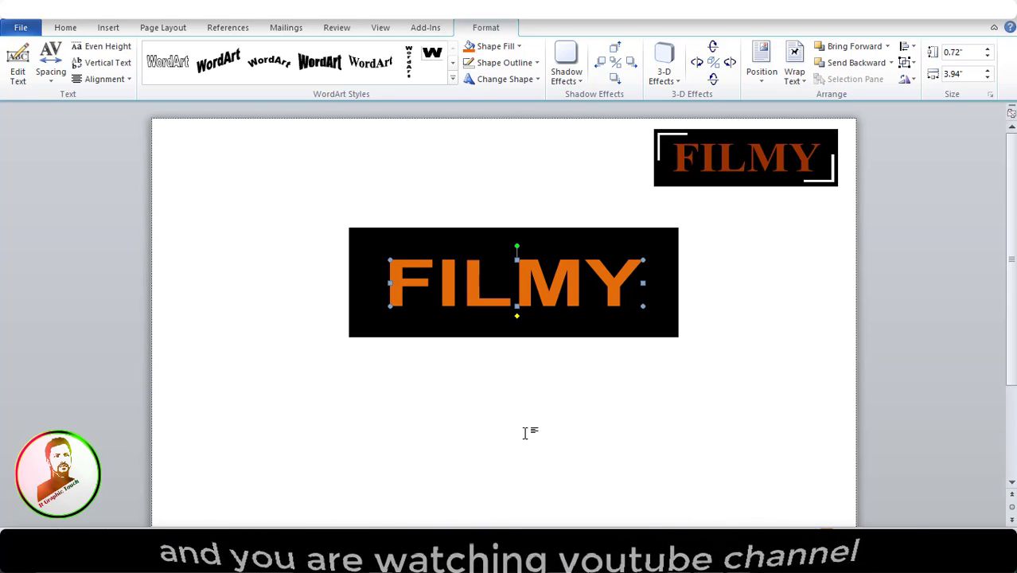
click(354, 235)
right_click(466, 288)
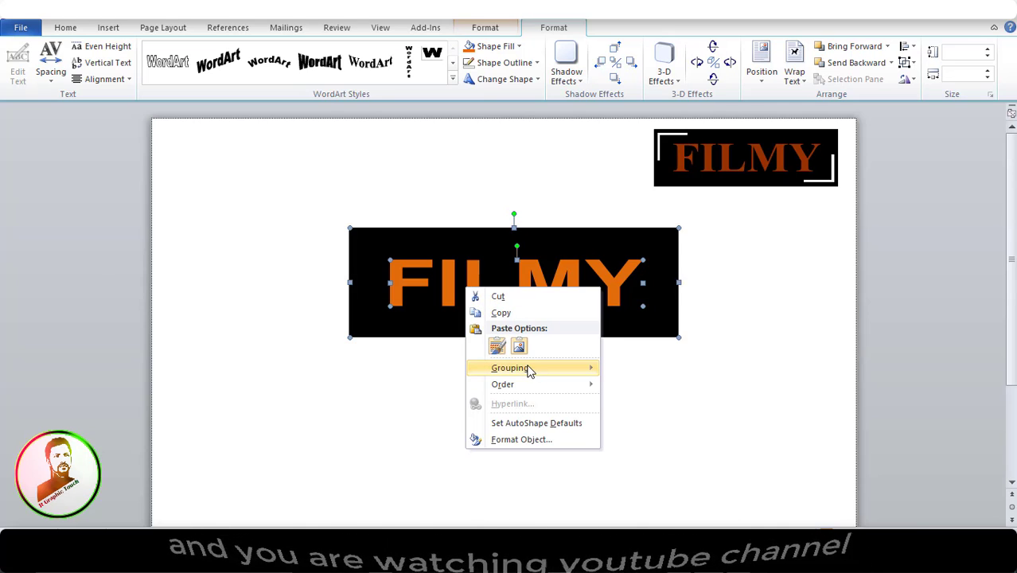
mouse_move(529, 371)
click(634, 371)
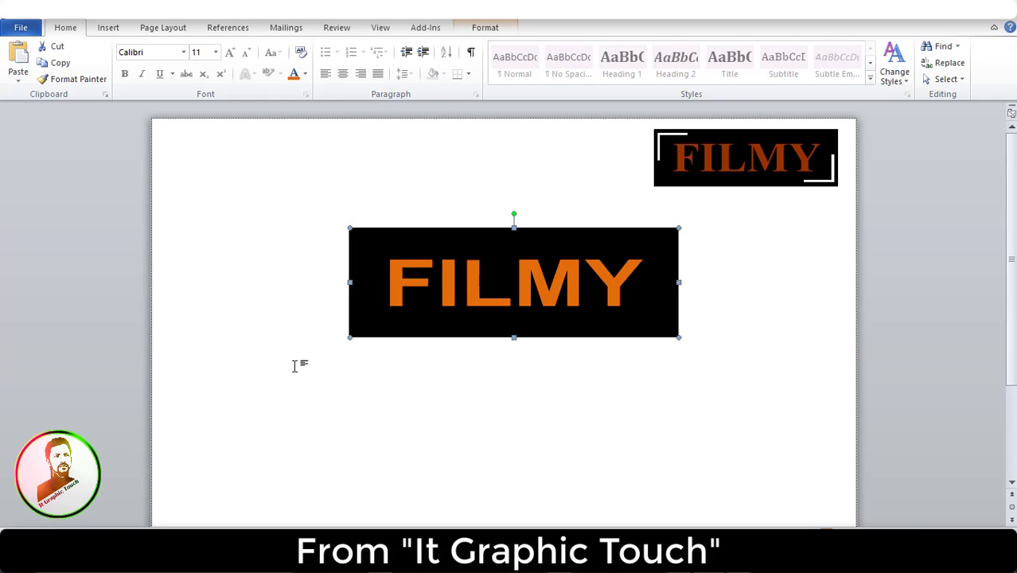
click(203, 300)
Draw a thin upright rectangle about 1.02 inches high and 0.1 inch wide left of the logo and fill it red
click(108, 27)
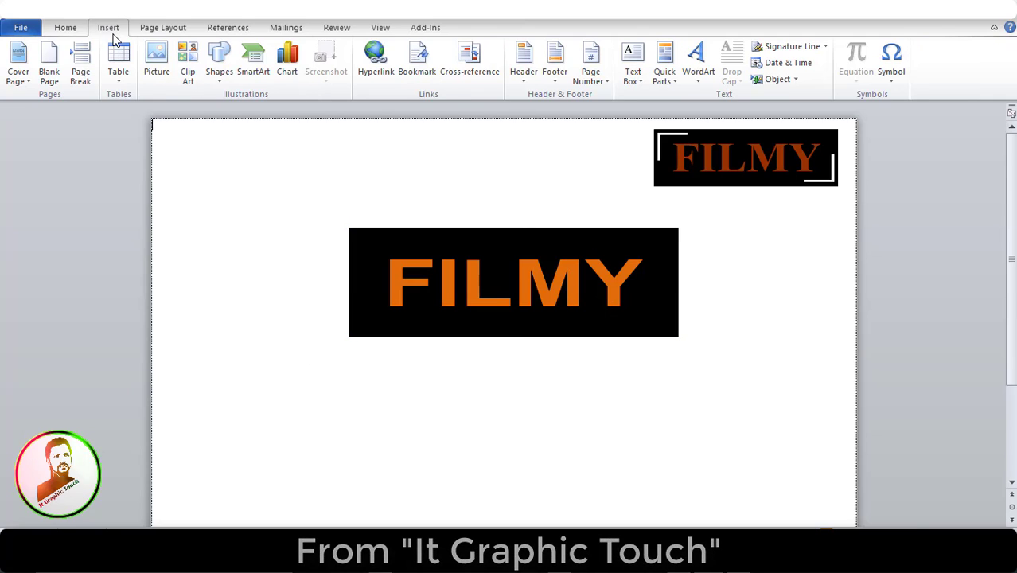
click(223, 73)
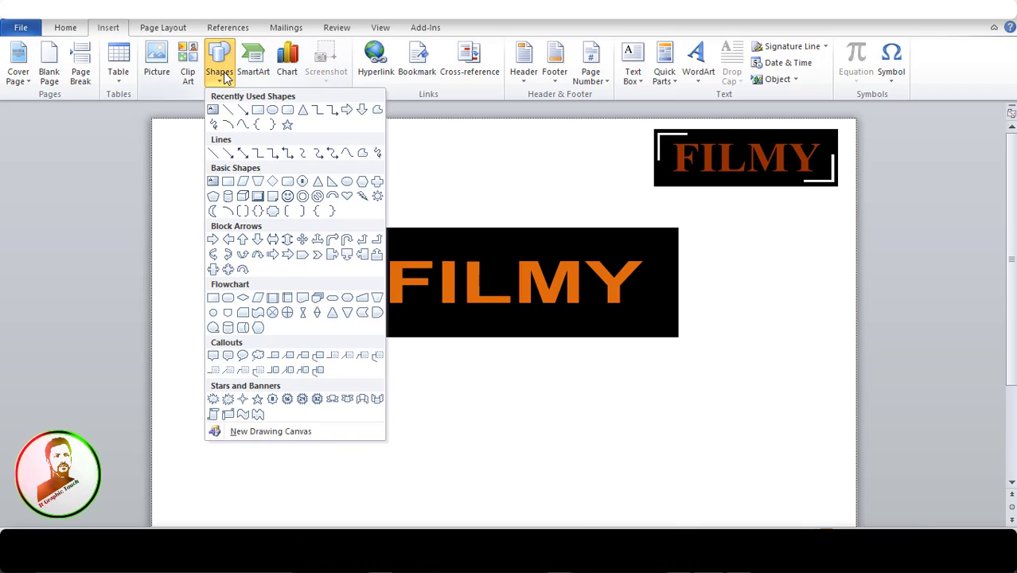
click(259, 116)
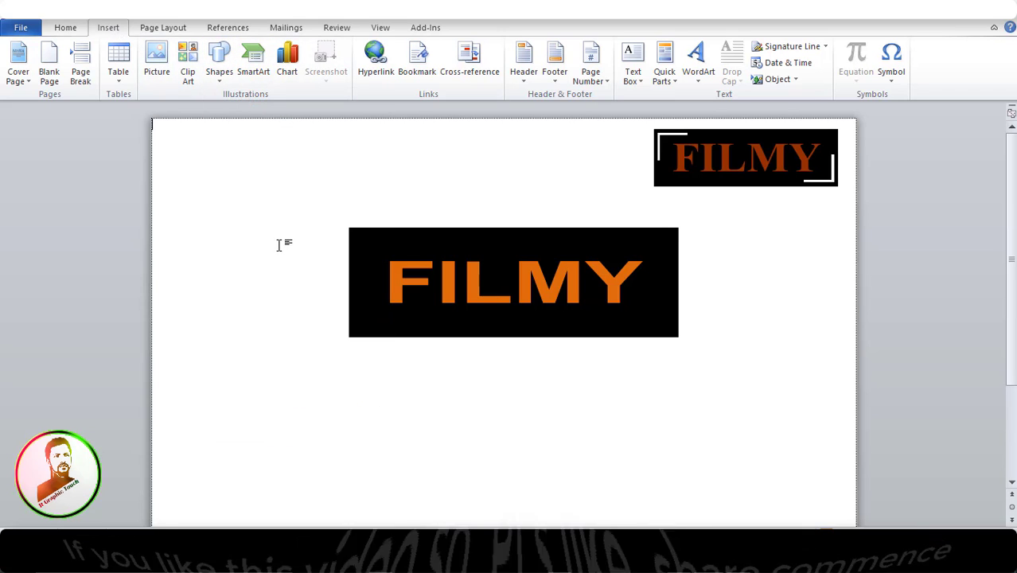
click(221, 68)
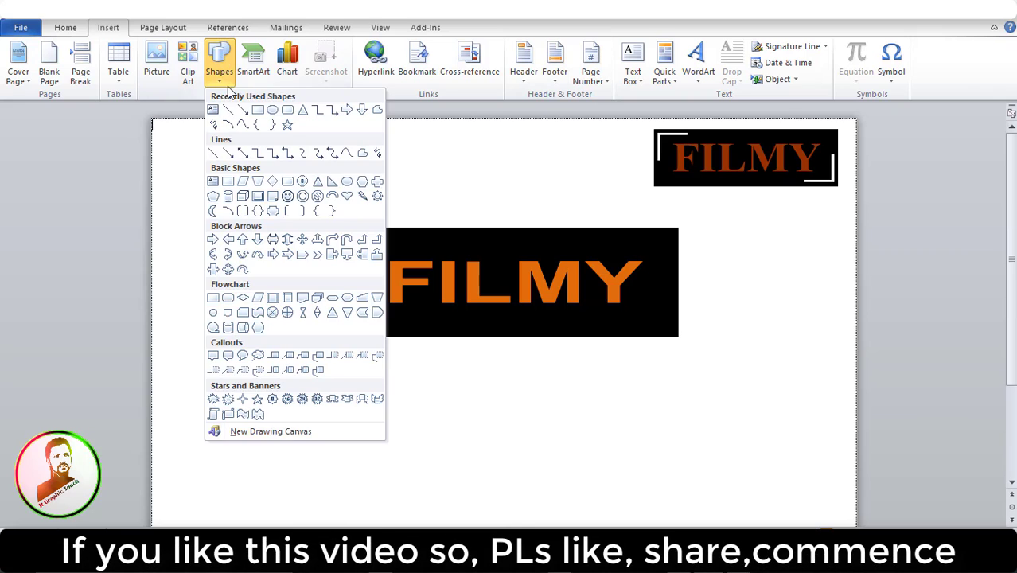
click(258, 111)
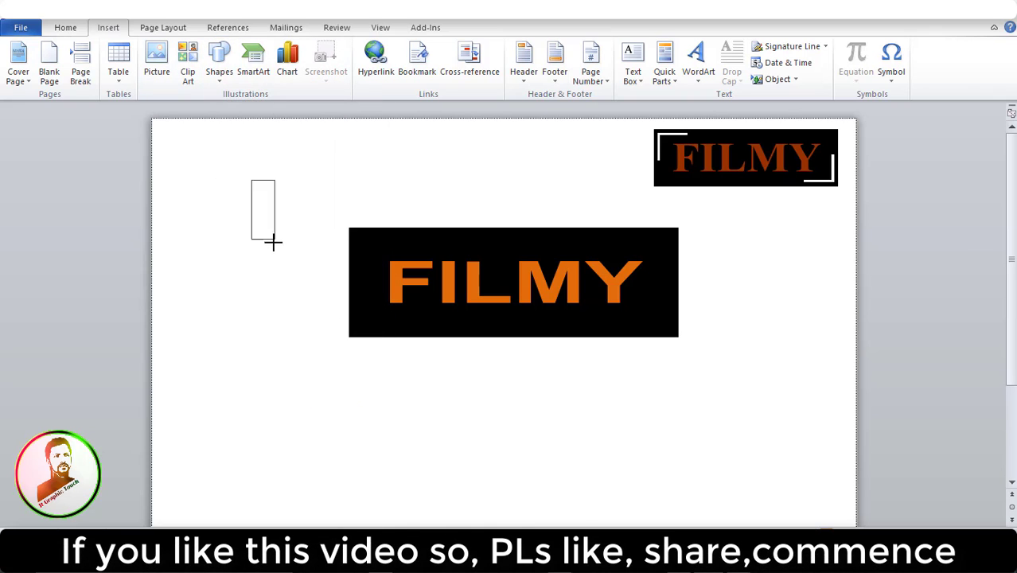
mouse_move(273, 241)
mouse_down()
mouse_move(268, 282)
mouse_move(257, 245)
mouse_up()
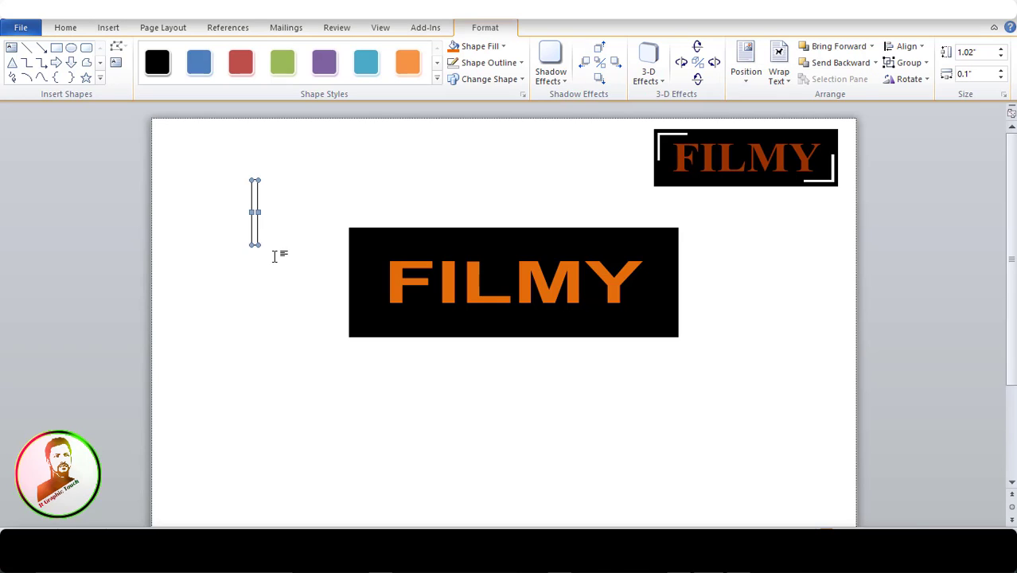
click(502, 46)
click(467, 155)
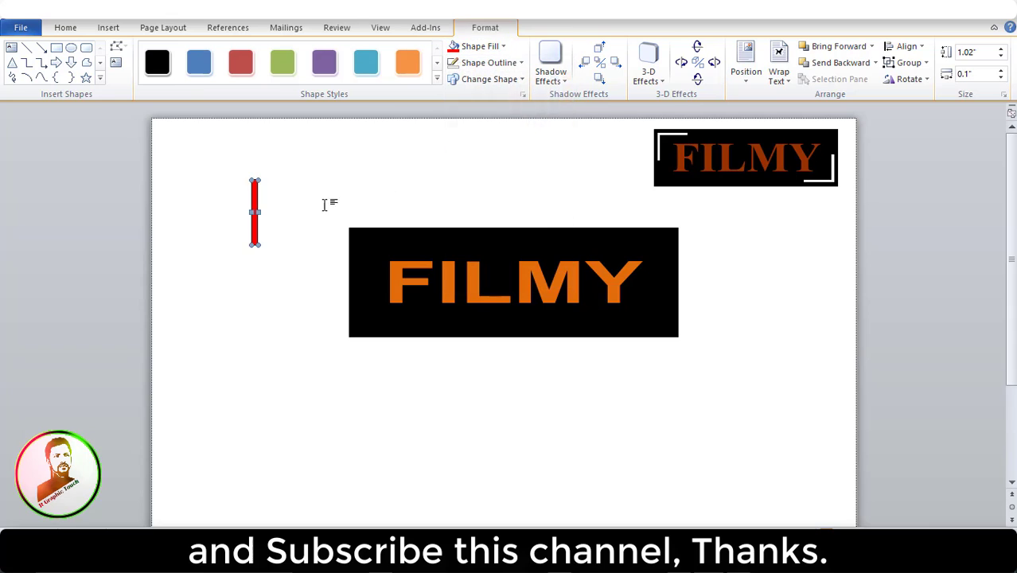
Duplicate the thin red bar and rotate the copy left by 90°
right_click(255, 195)
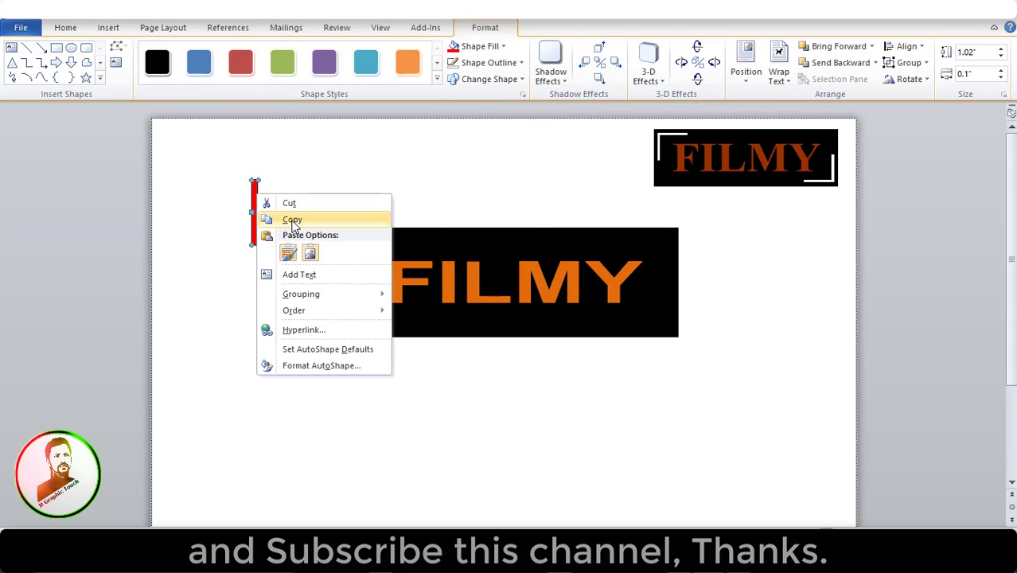
click(282, 218)
right_click(255, 203)
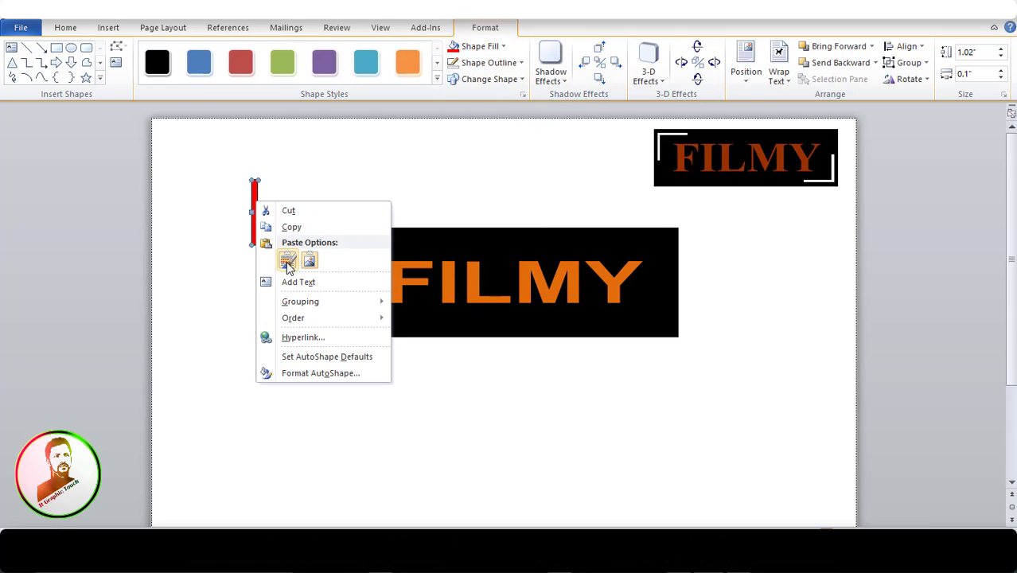
click(285, 258)
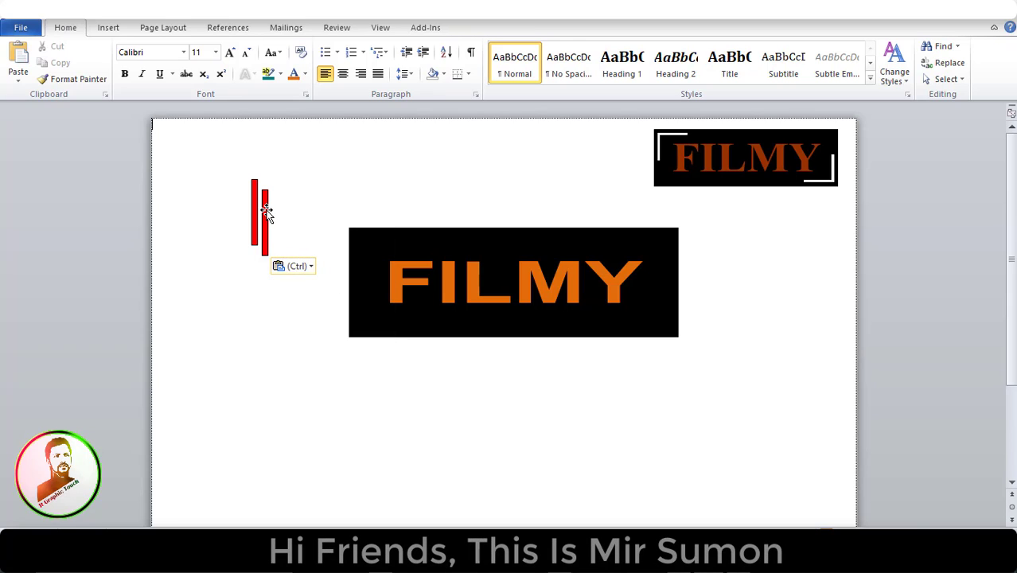
click(265, 212)
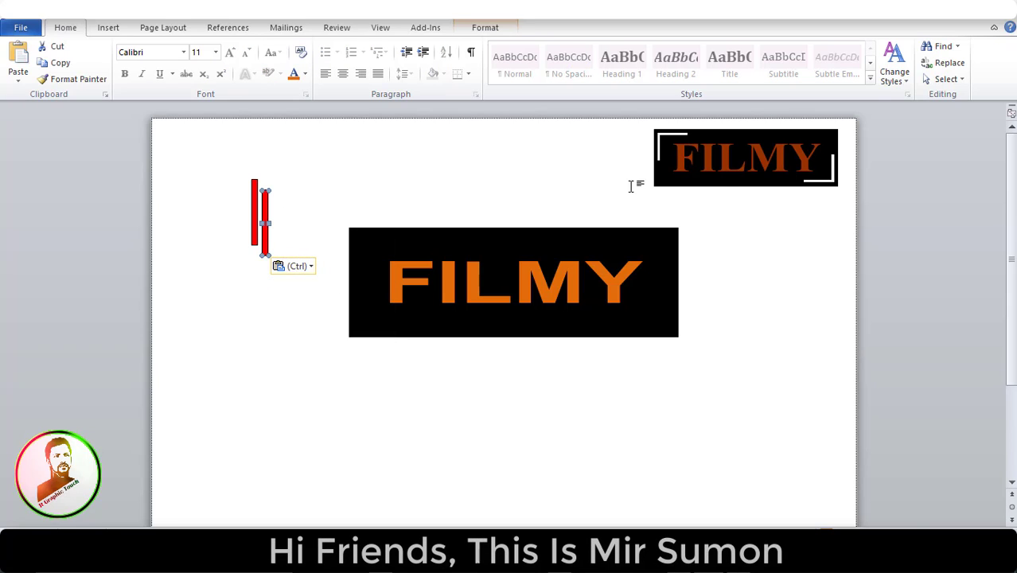
click(486, 29)
click(914, 80)
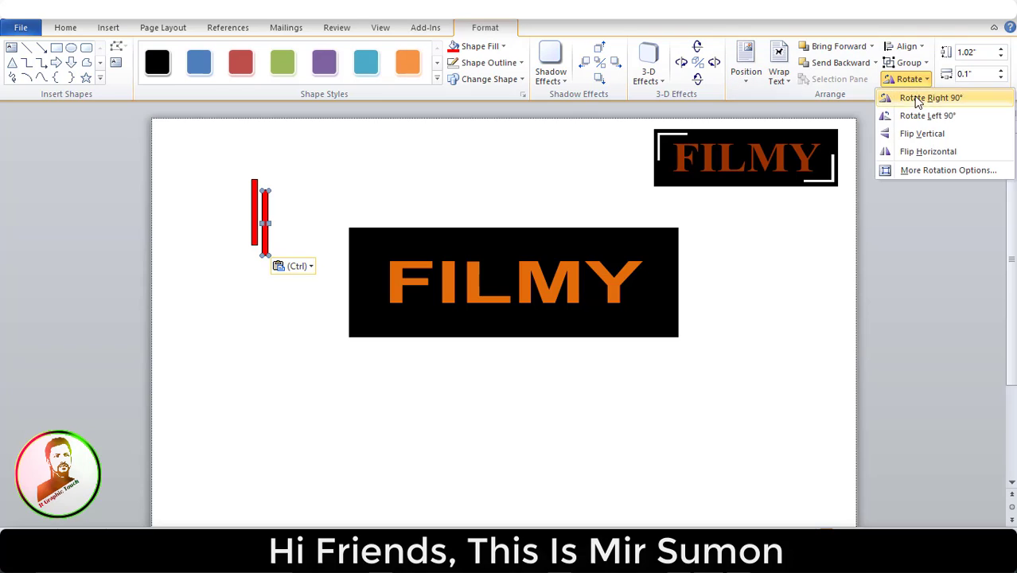
click(919, 116)
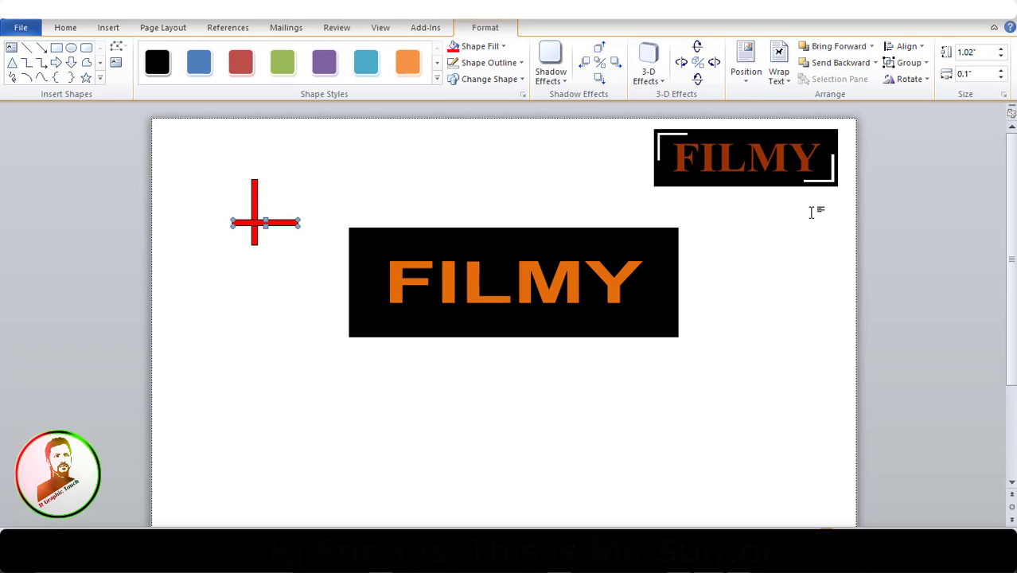
Move the horizontal red bar right and up to meet the vertical bar's upper end, forming an upper-left corner bracket
key(Right)
key(Right)
key(Right)
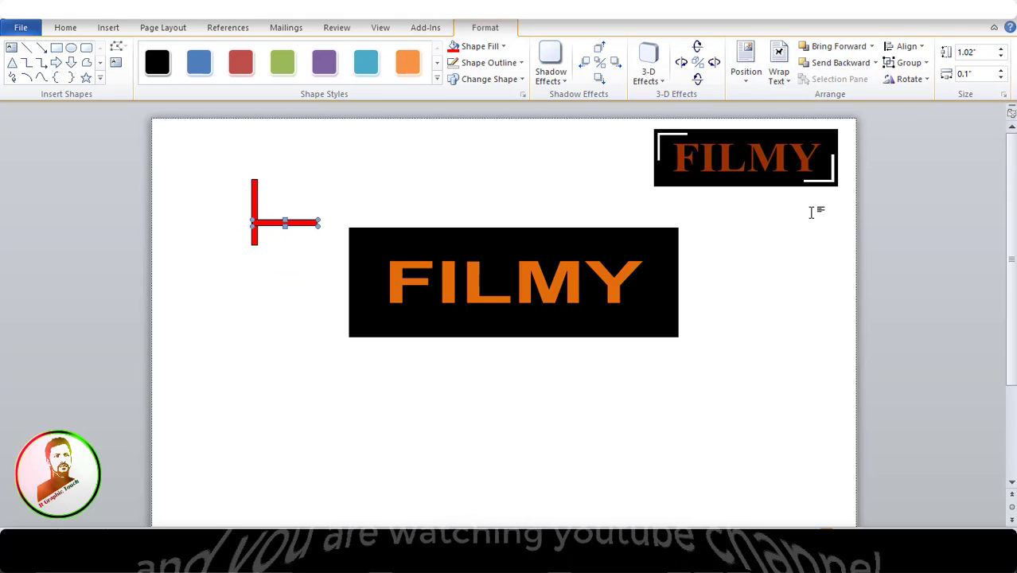
key(Up)
key(Up)
key(Up)
key(Up)
key(Up)
key(Up)
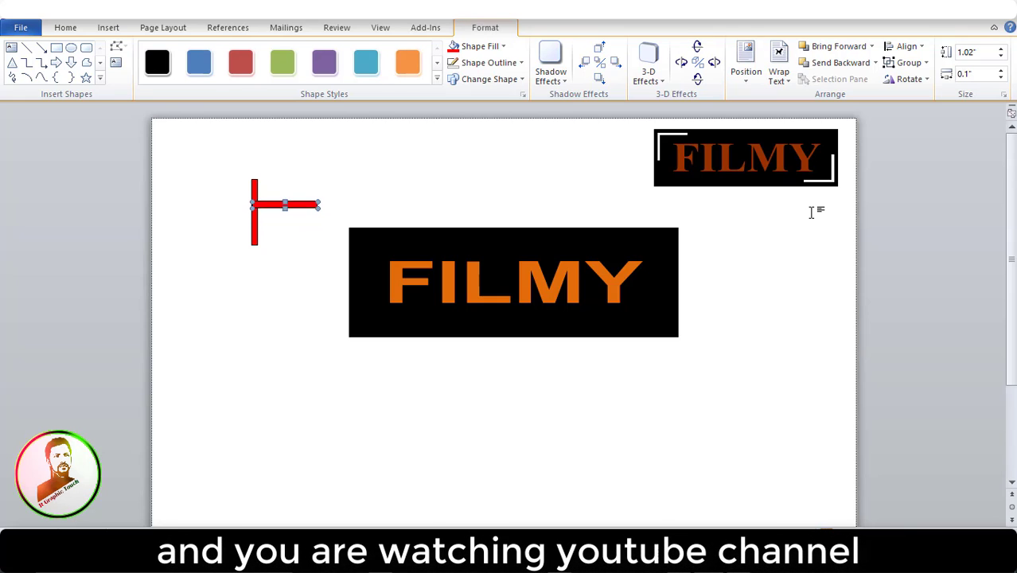
key(ctrl+Up)
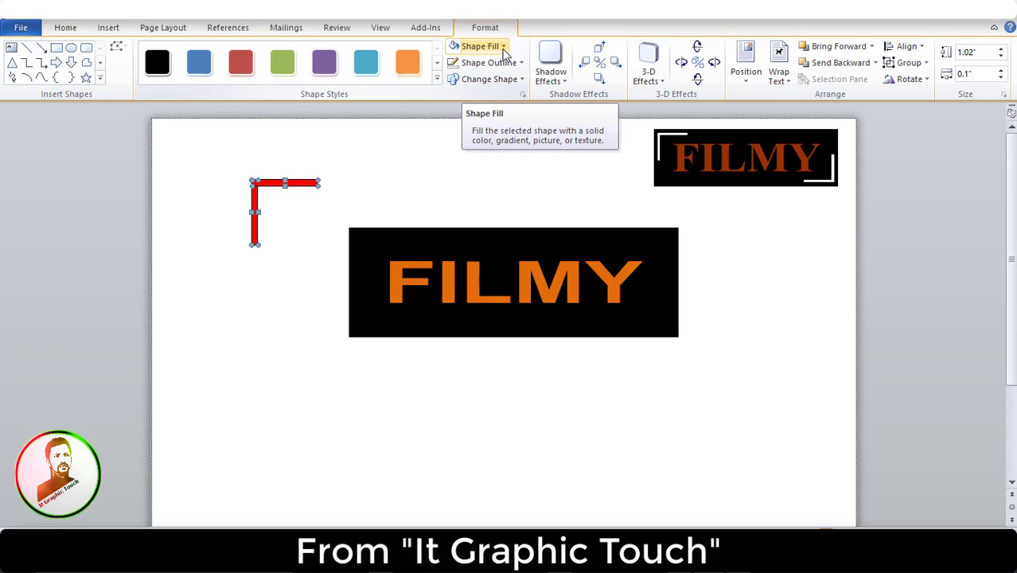
Remove the outline from both red bars and group them into one corner bracket
click(518, 63)
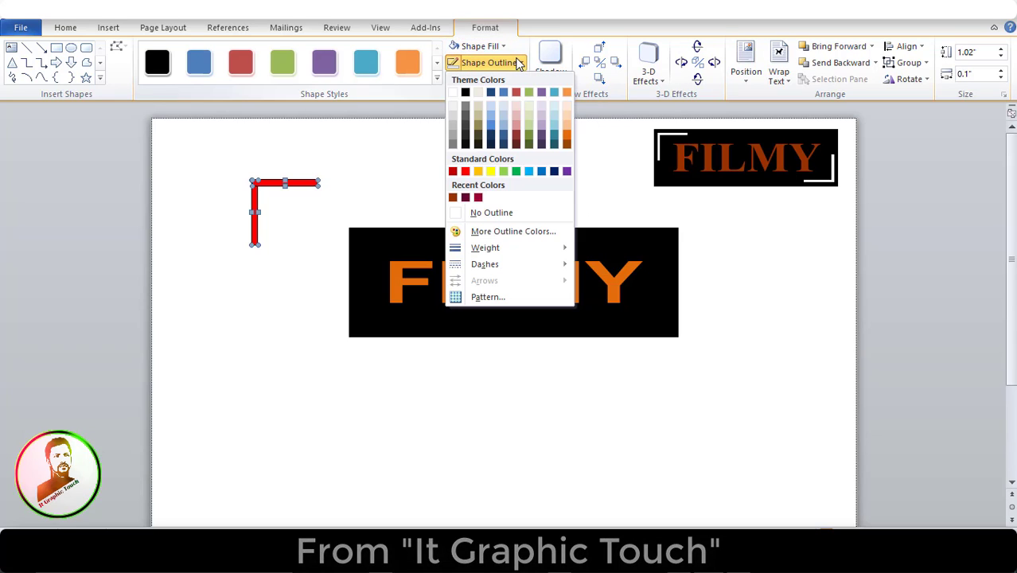
click(491, 213)
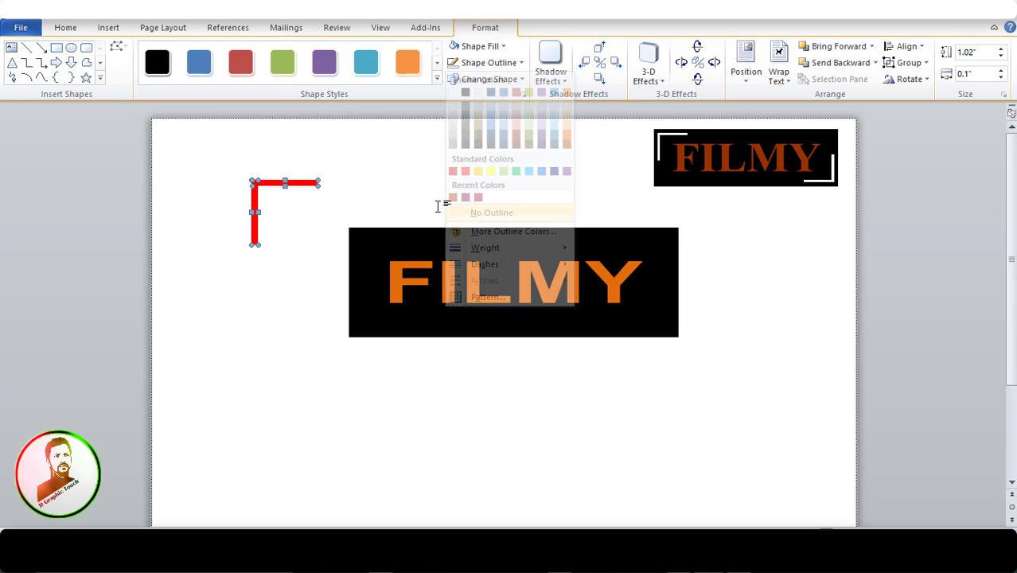
right_click(253, 199)
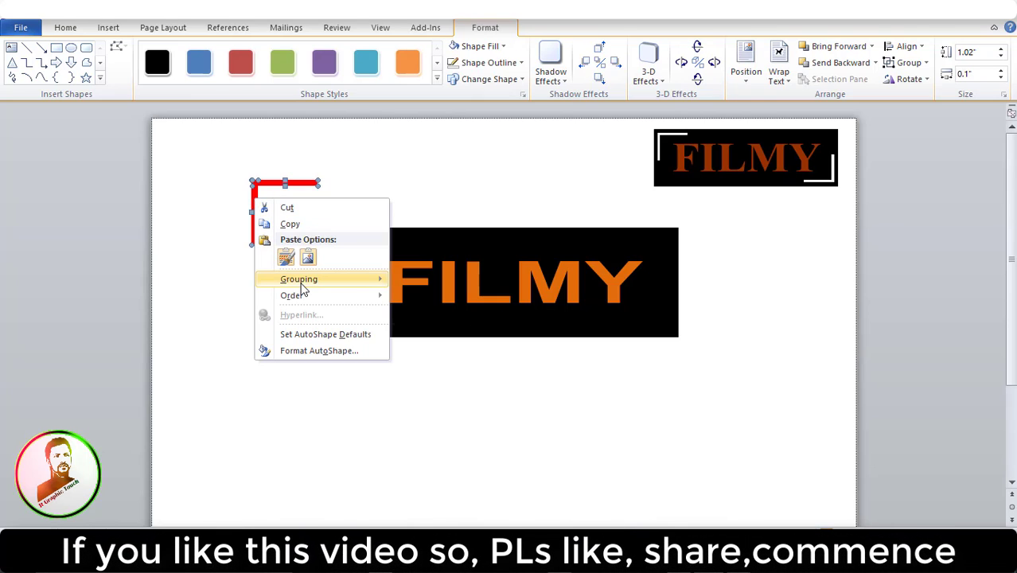
mouse_move(302, 280)
click(426, 281)
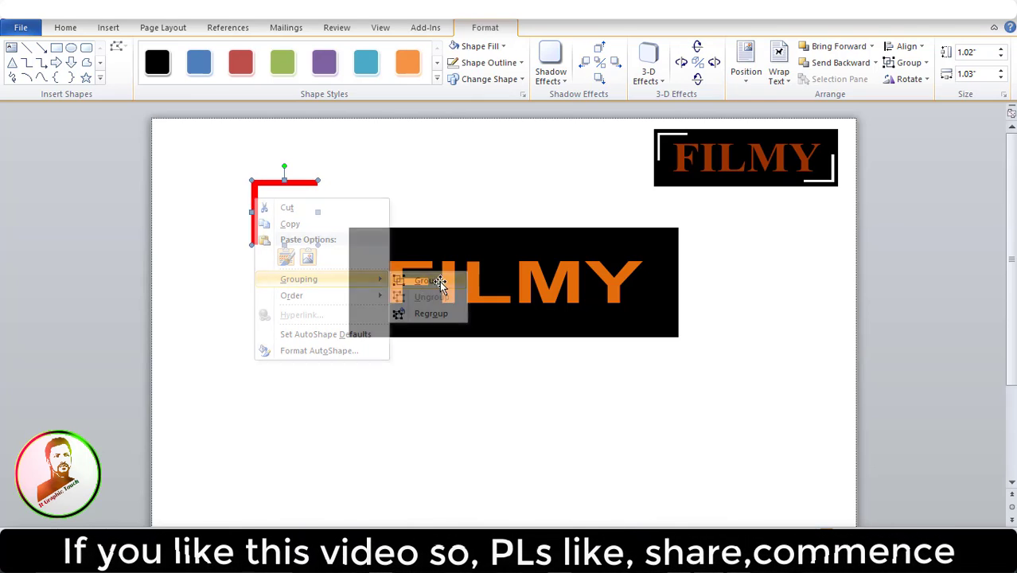
Move the red bracket into the black rectangle's upper-left corner and shrink it to about 0.8 by 0.8 inches
mouse_move(355, 231)
mouse_down()
mouse_move(370, 238)
mouse_move(363, 242)
mouse_up()
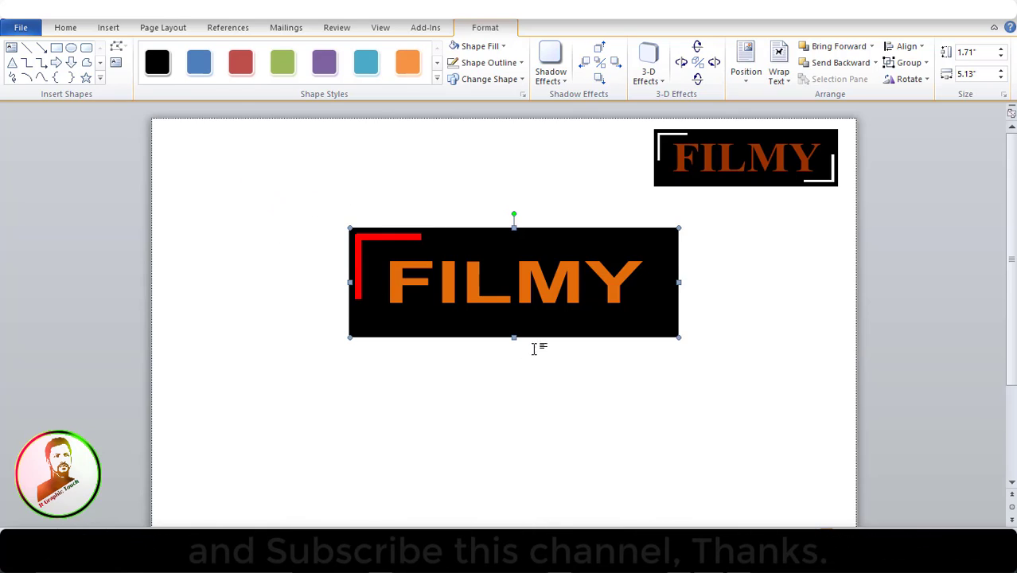
click(410, 238)
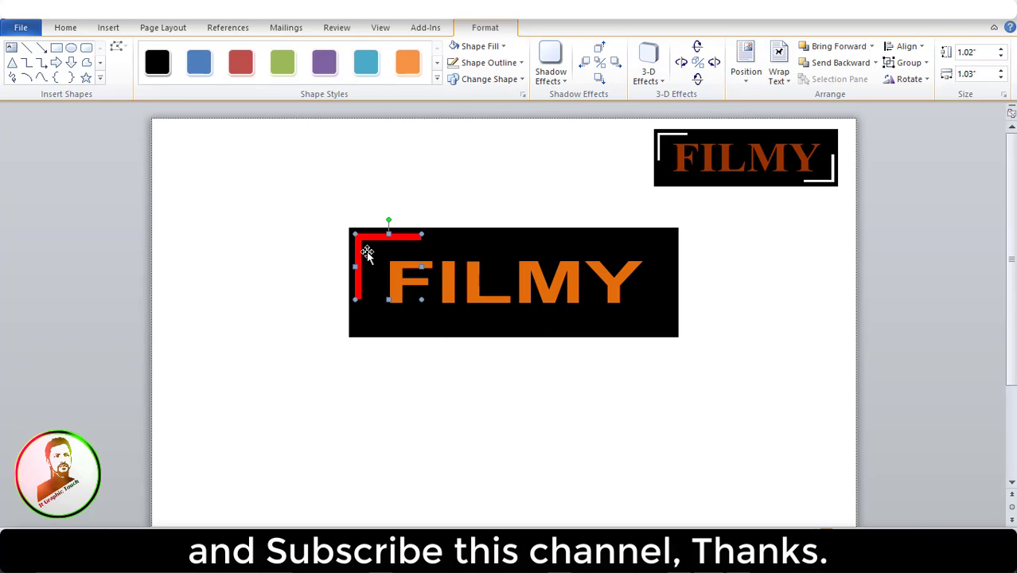
drag(355, 299, 354, 291)
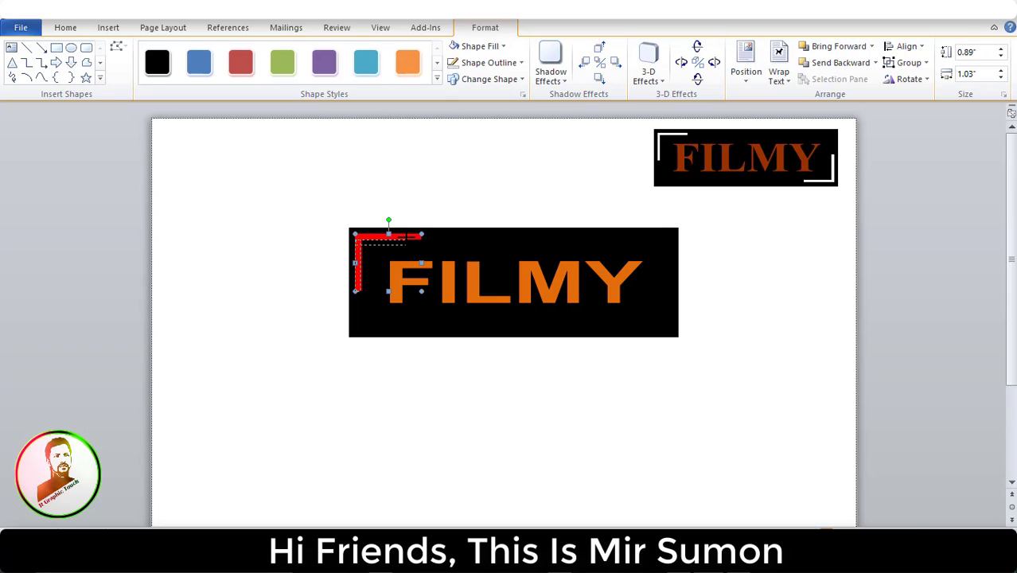
drag(421, 234, 407, 239)
key(Up)
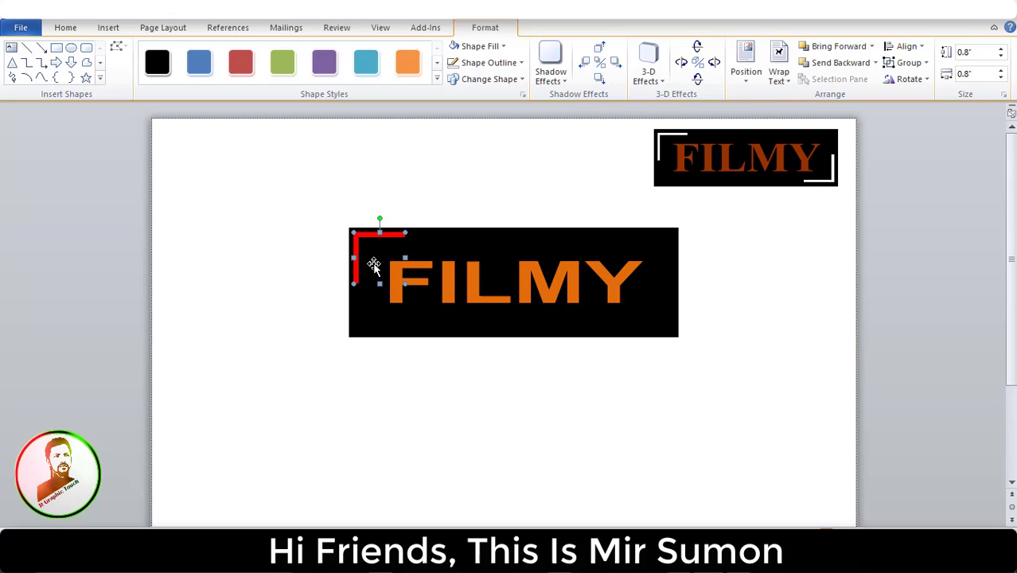
Fill the corner bracket white and paste a copy of it
click(500, 47)
click(453, 75)
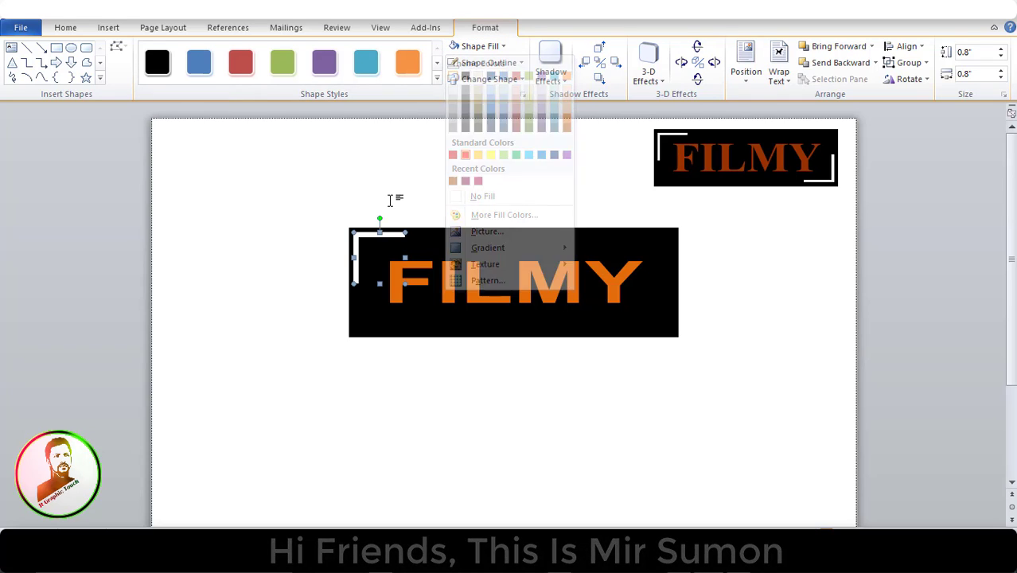
right_click(378, 230)
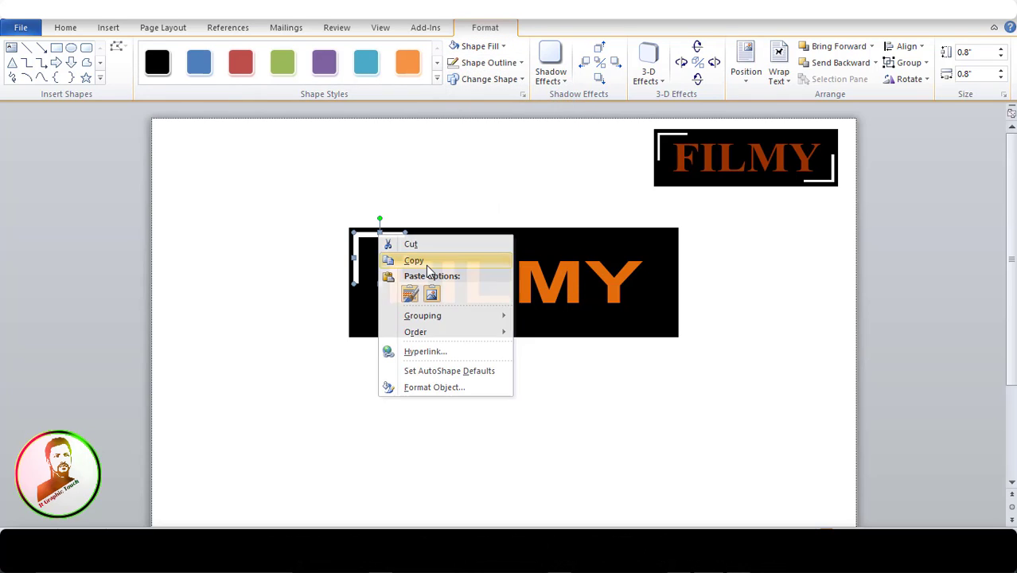
click(389, 265)
right_click(356, 254)
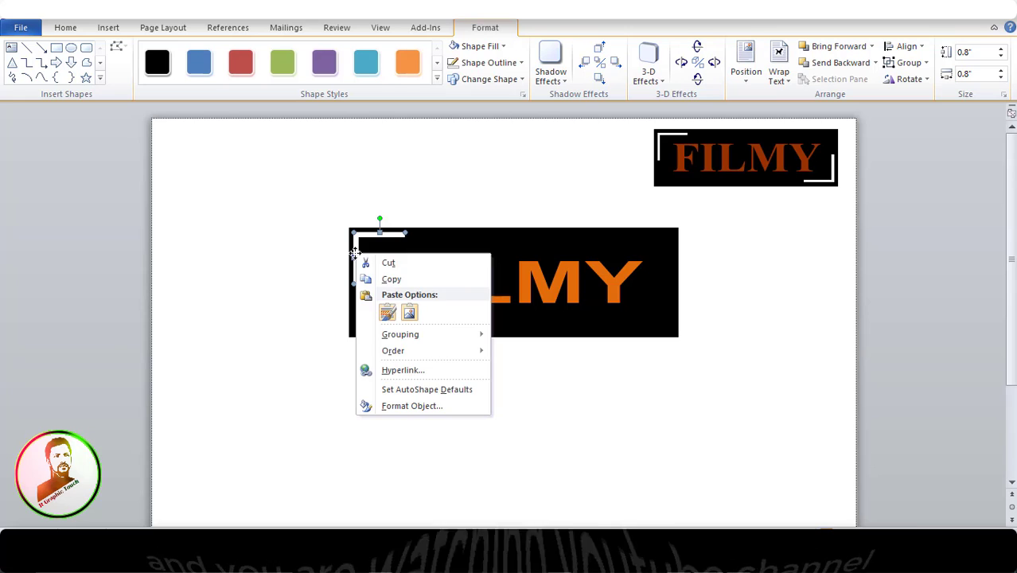
click(387, 308)
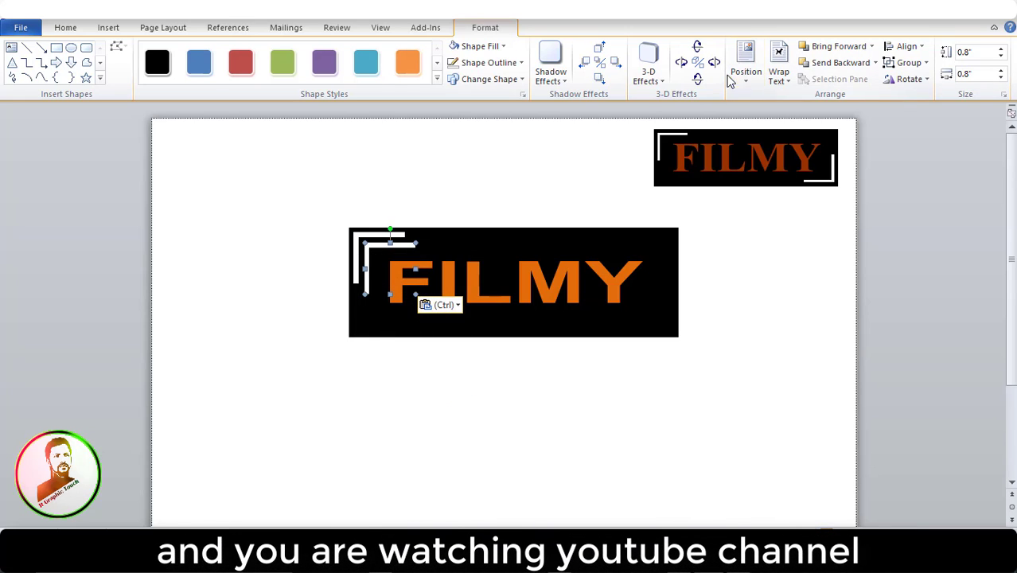
Rotate the copied bracket left by 90° twice and place it in the black rectangle's lower-right corner
click(915, 80)
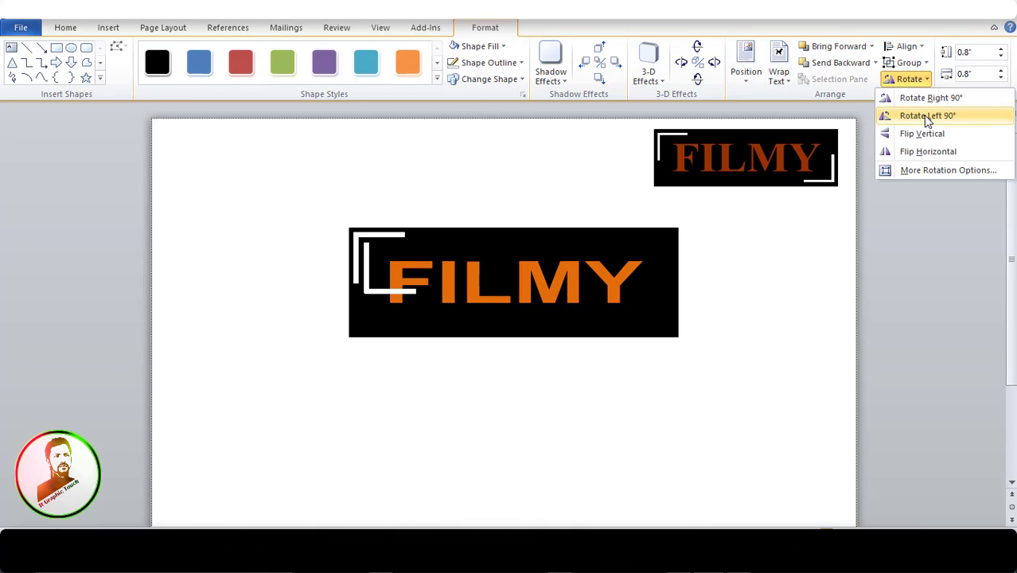
click(925, 118)
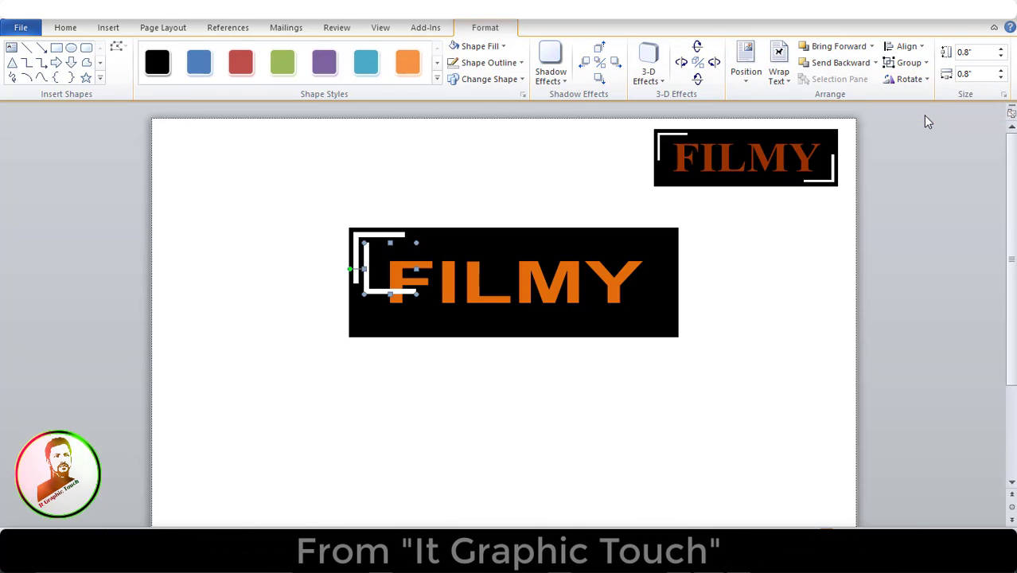
click(929, 81)
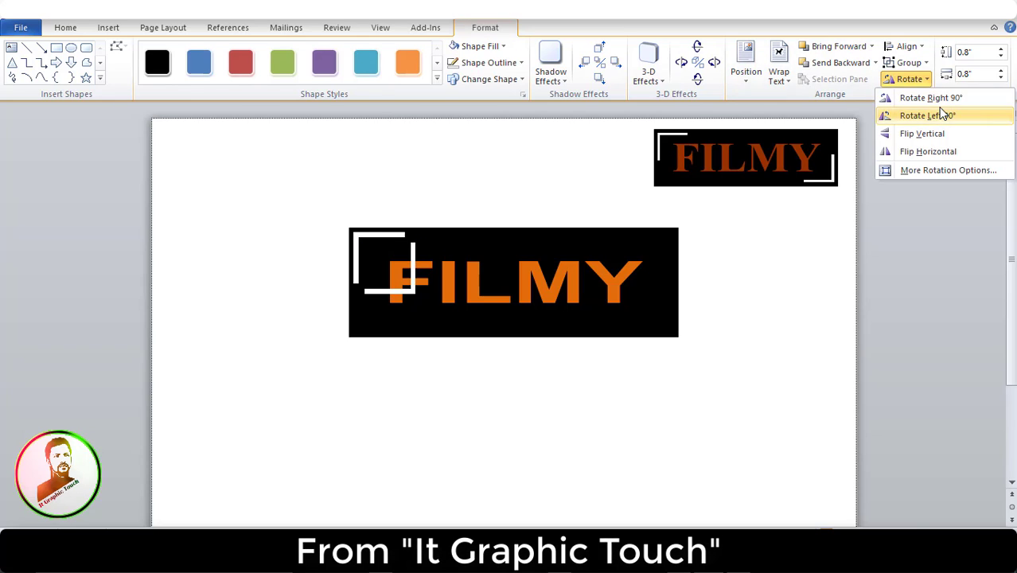
click(943, 116)
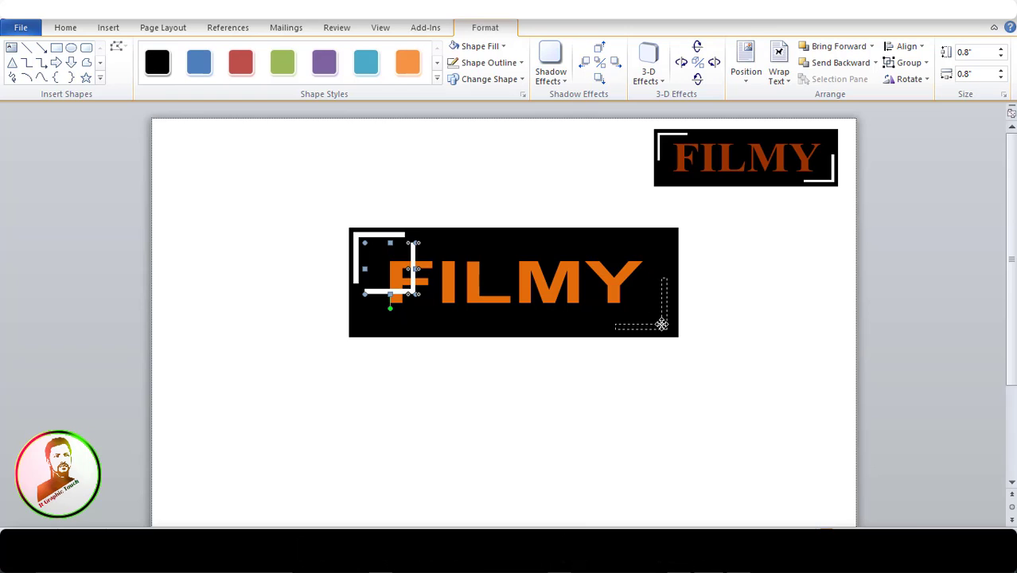
drag(665, 324, 668, 327)
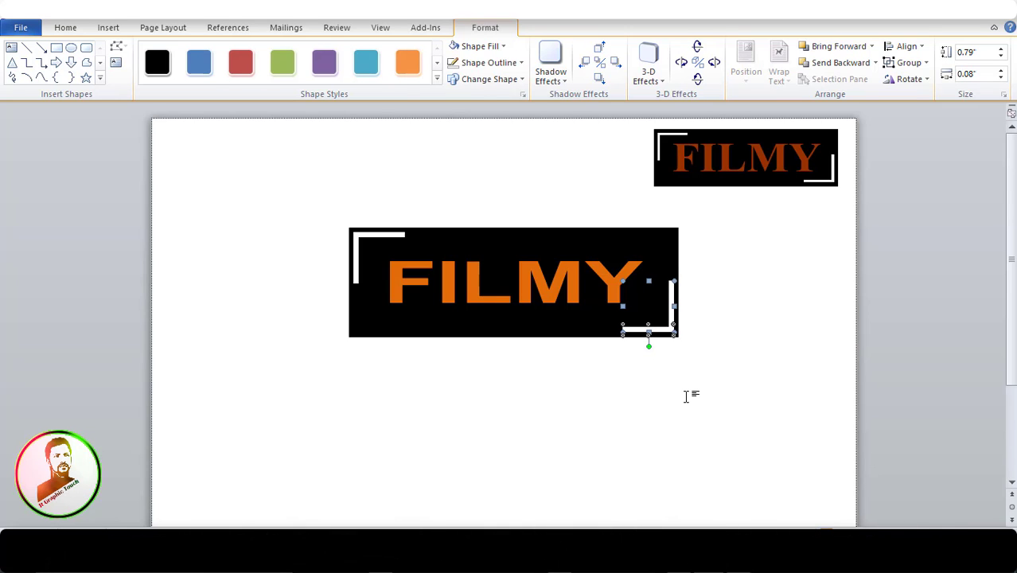
click(685, 395)
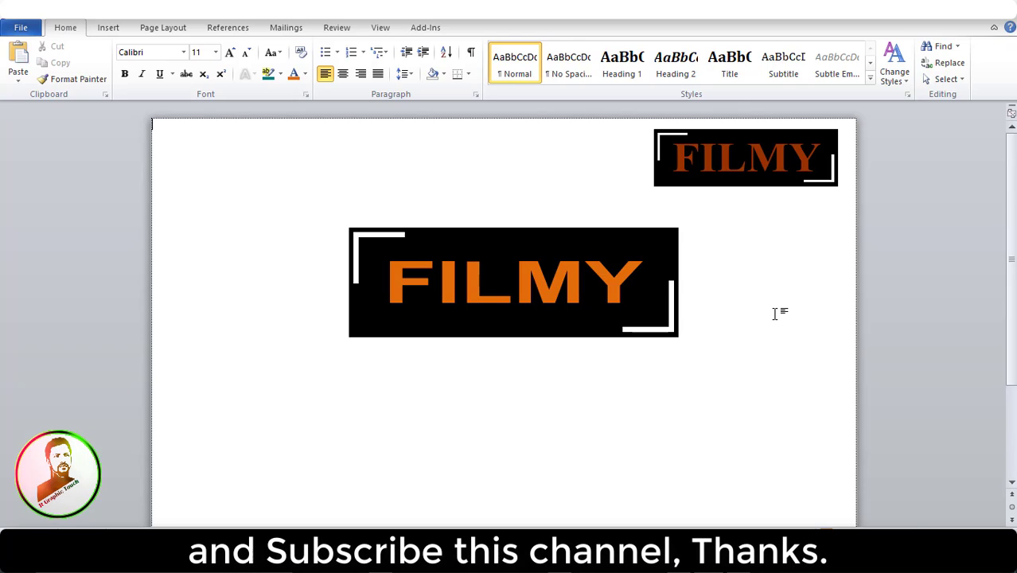
Select the black rectangle, FILMY text and both white brackets together and group them into one object
click(960, 80)
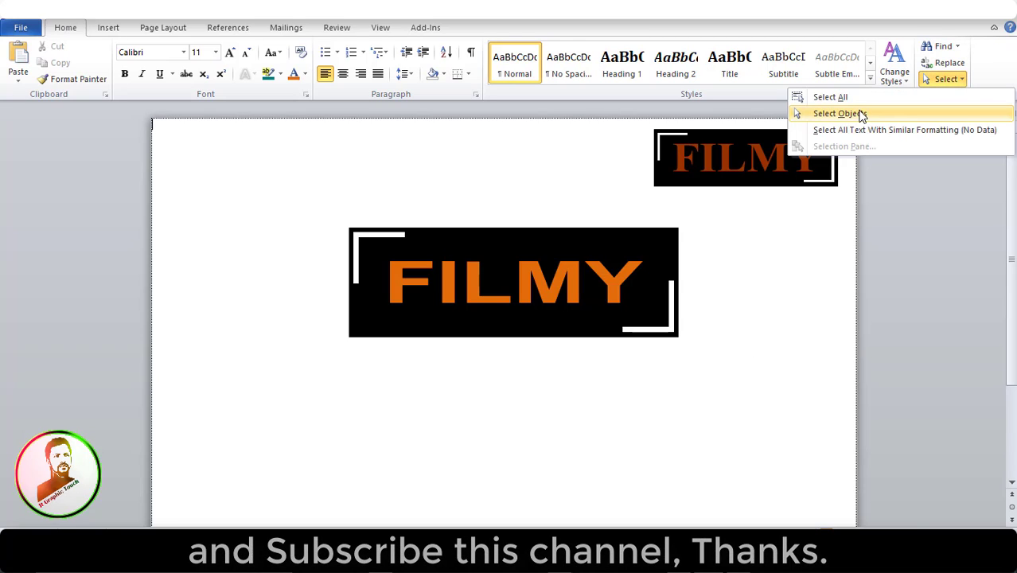
click(860, 113)
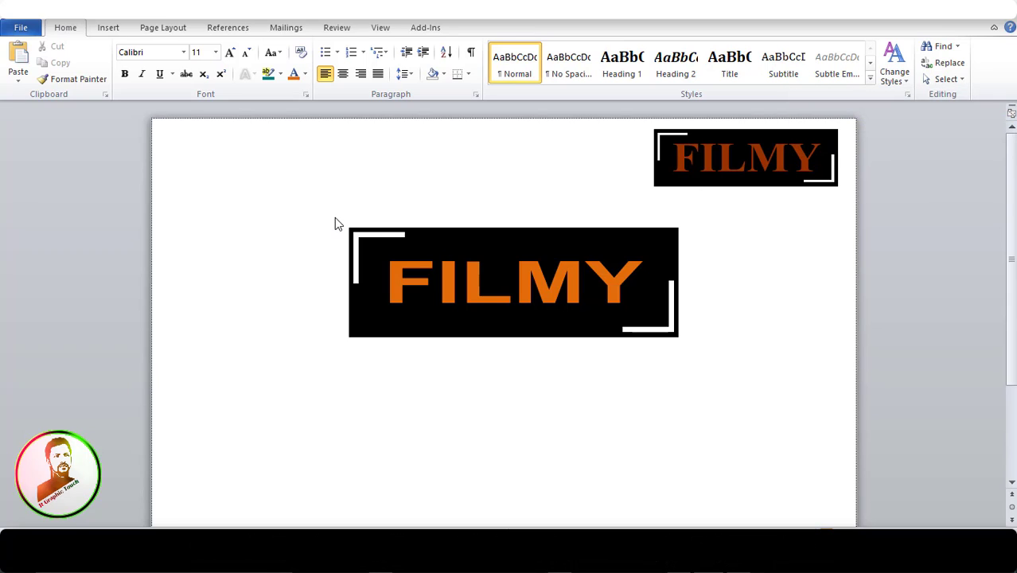
drag(646, 364, 687, 355)
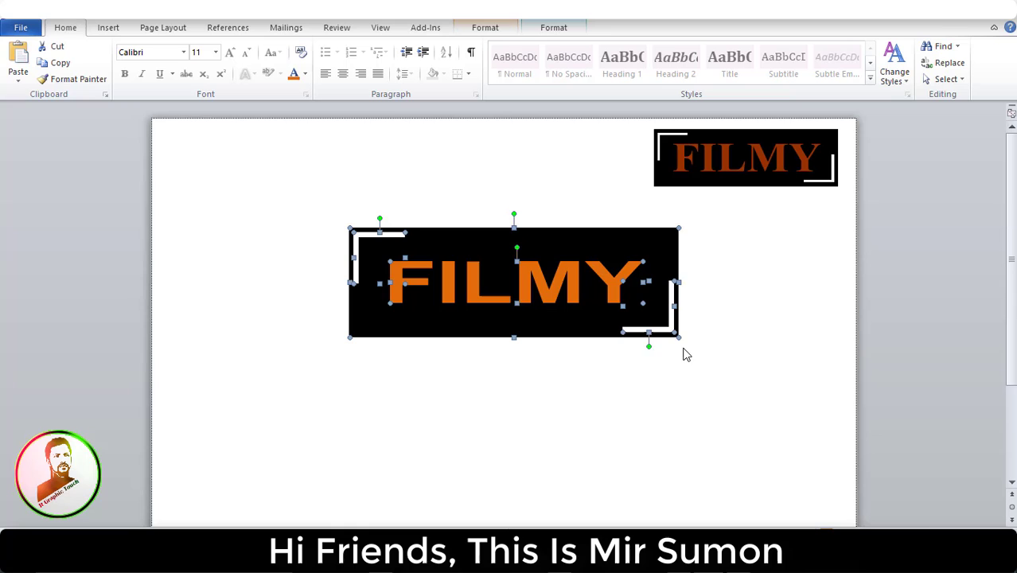
right_click(543, 288)
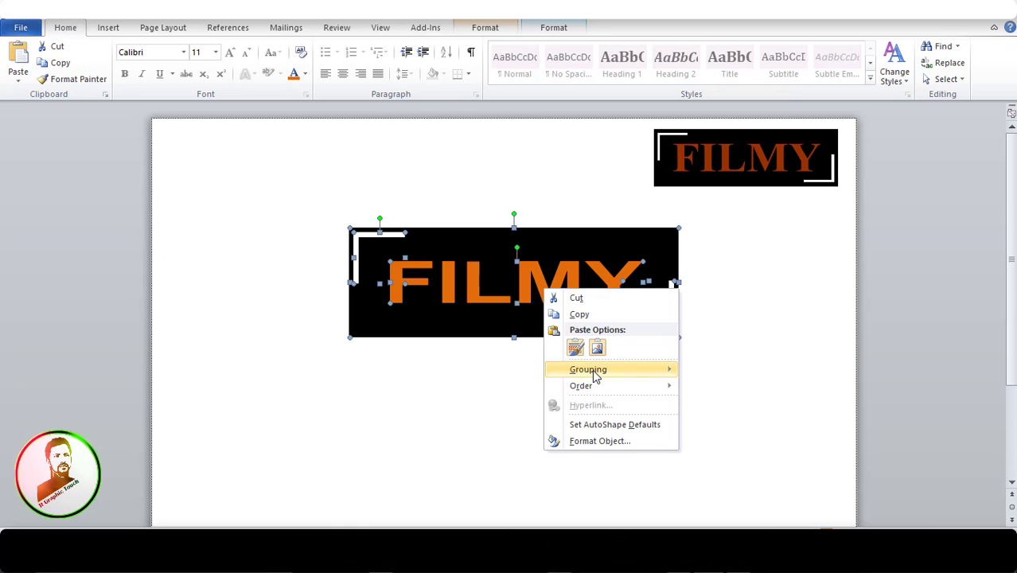
mouse_move(654, 370)
click(708, 371)
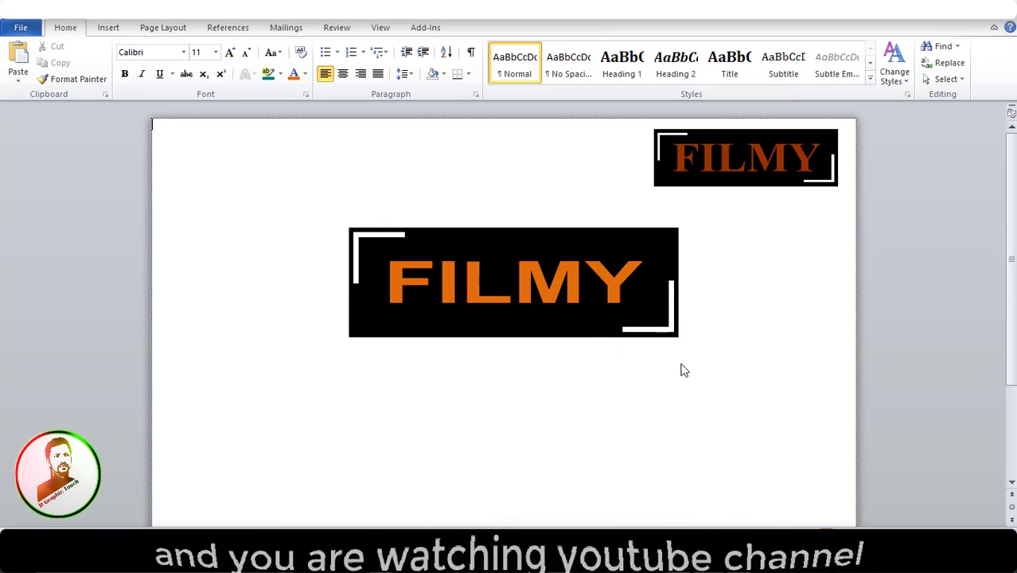
Shrink the grouped FILMY logo slightly and move it down towards the middle of the page
click(597, 310)
drag(662, 329, 623, 318)
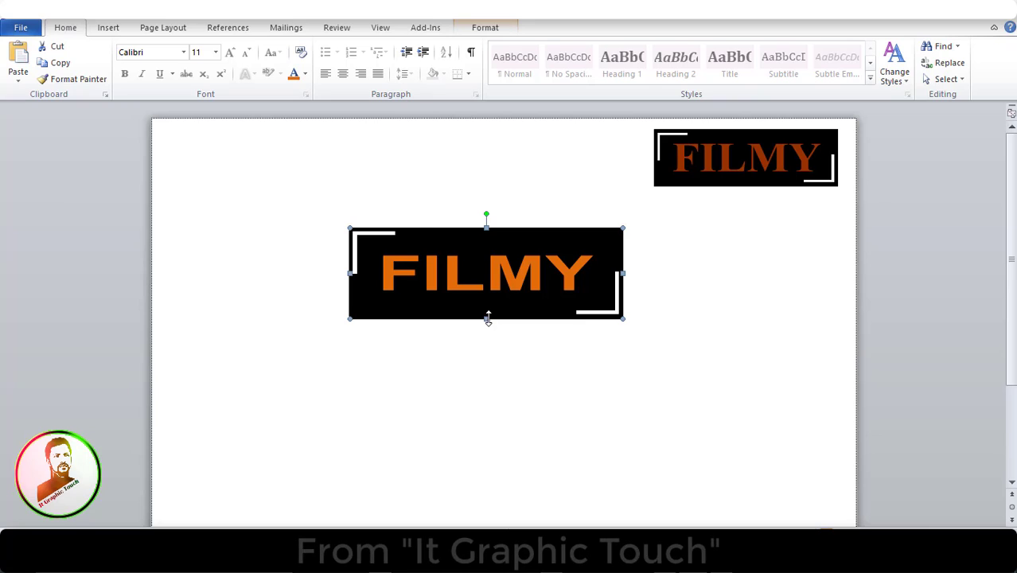
drag(516, 273, 529, 315)
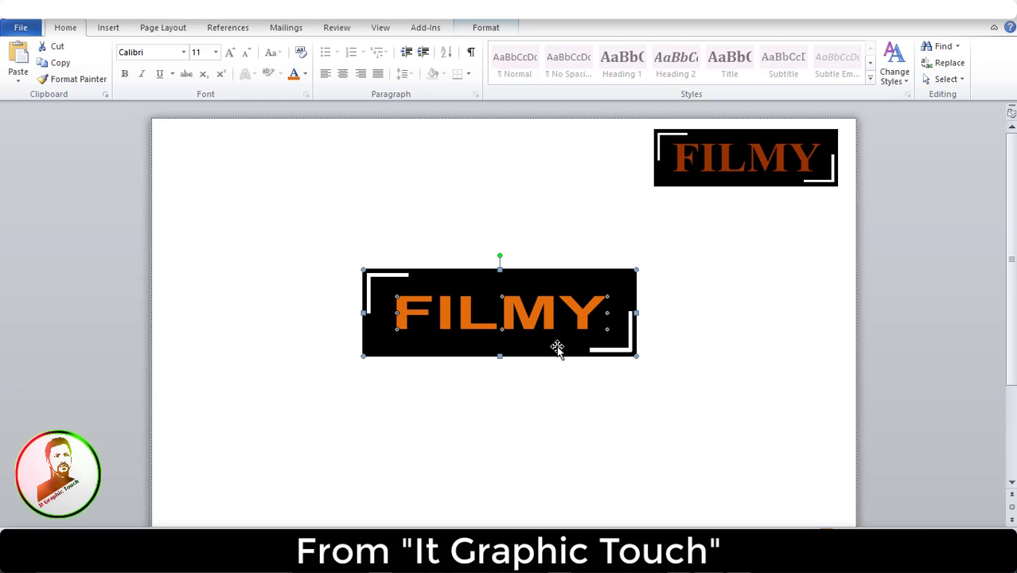
click(738, 386)
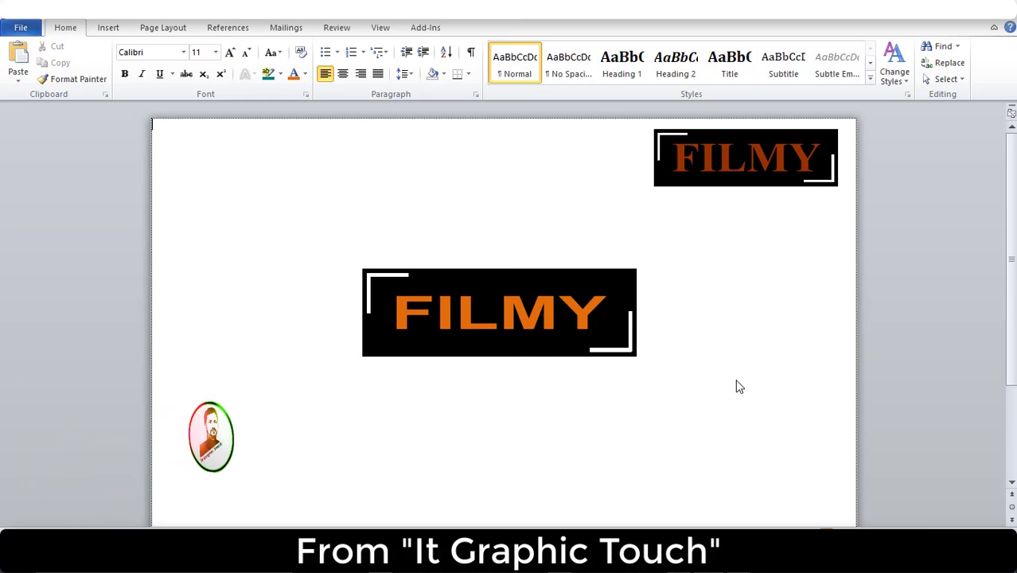